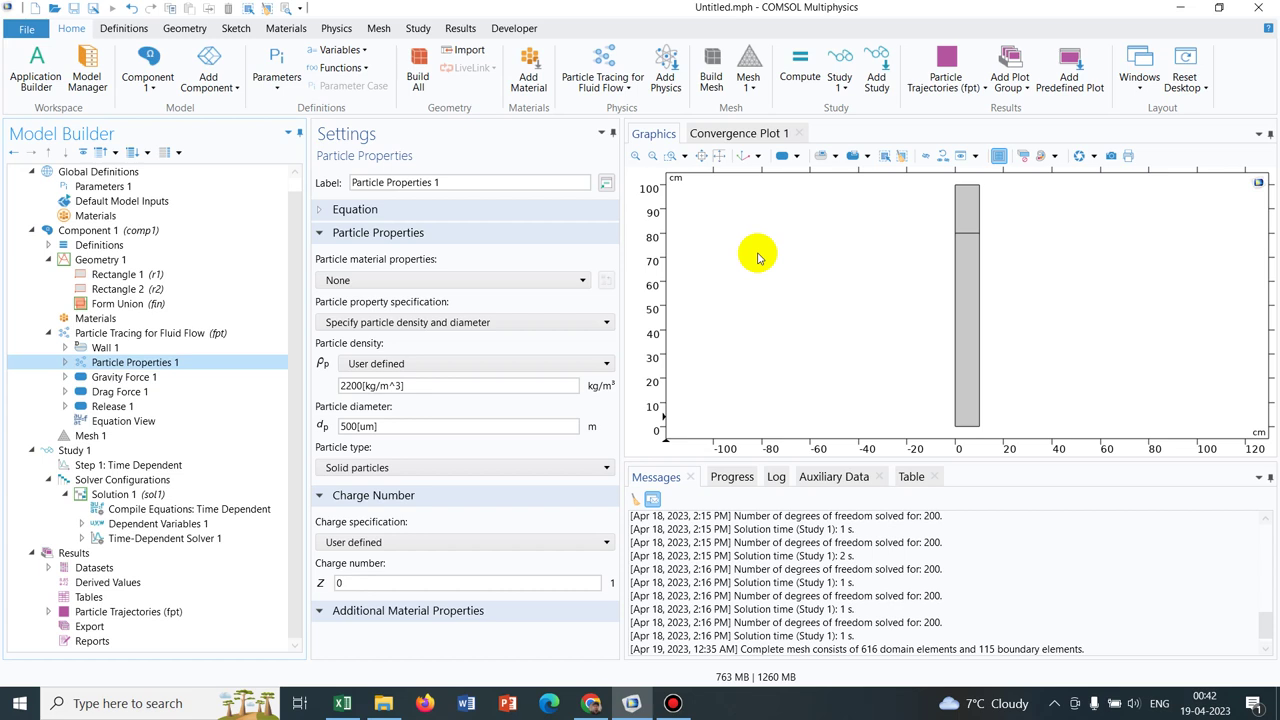
Review the physics, Gravity Force 1, Drag Force 1 and Release 1 settings, ending on Drag Force 1 (Stokes, 0.001 Pa·s).
{"action": "left_click", "coordinate": [132, 339]}
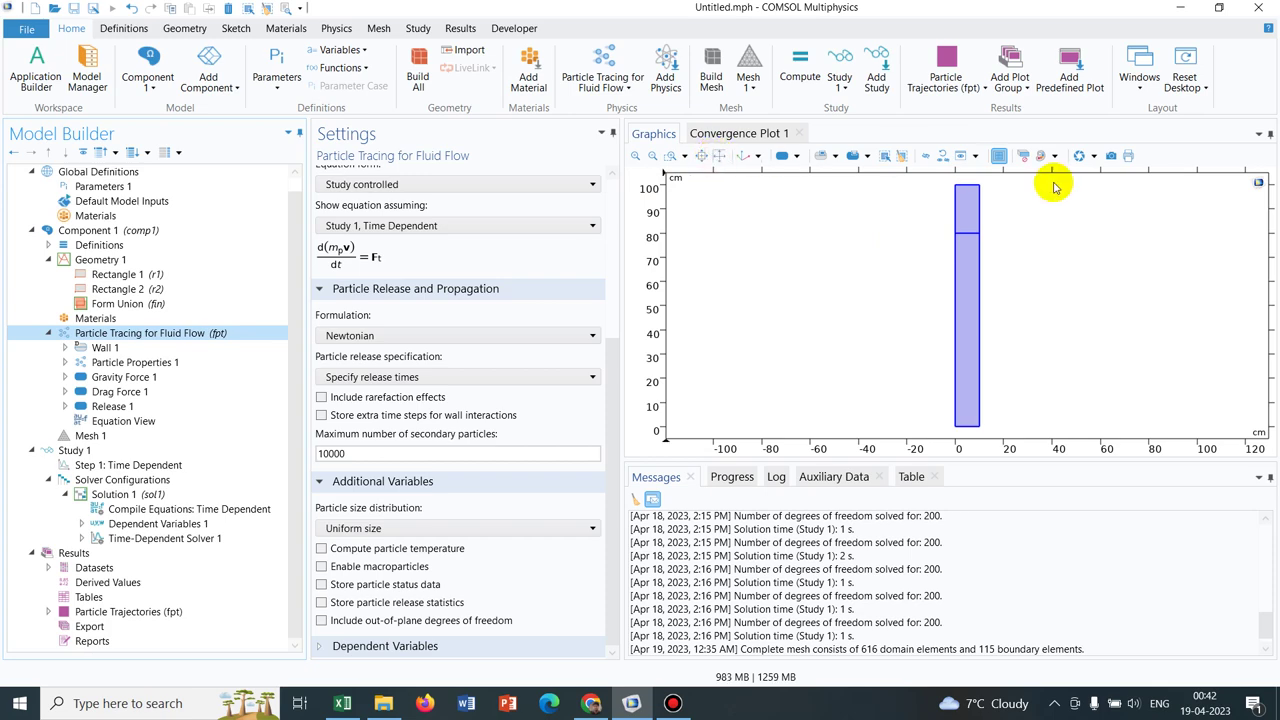
{"action": "left_click", "coordinate": [122, 379]}
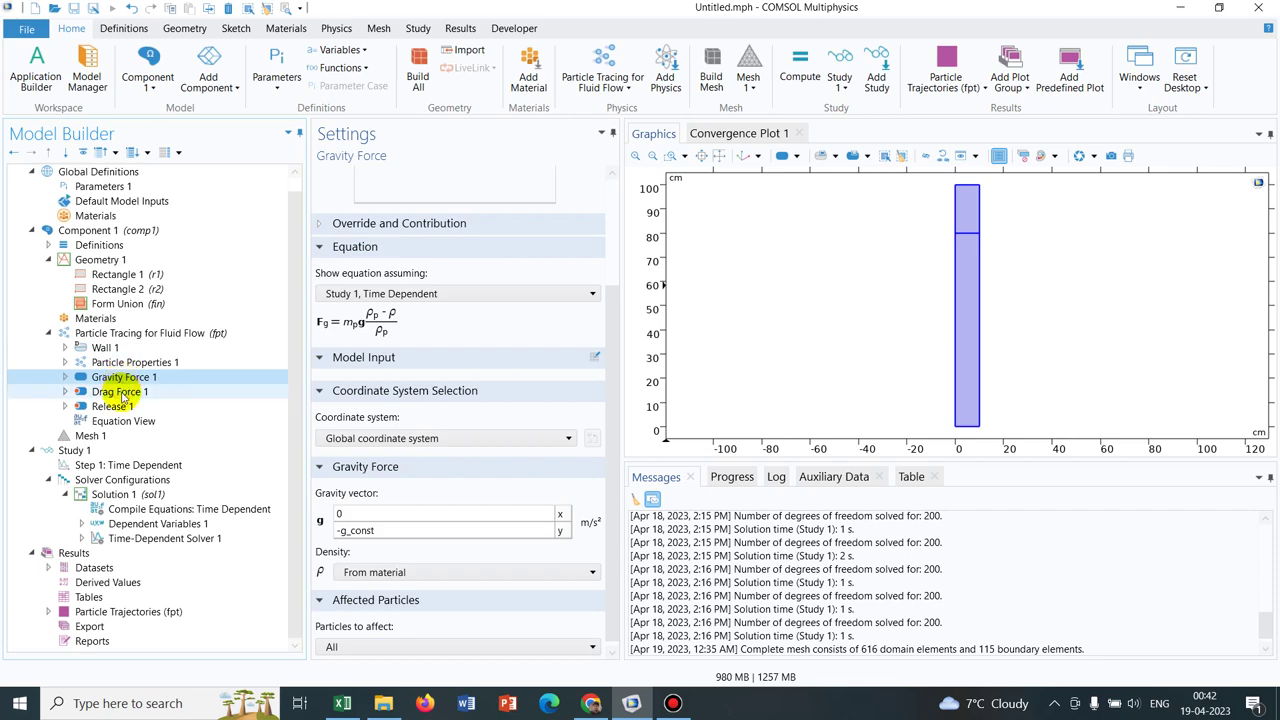
{"action": "left_click", "coordinate": [120, 393]}
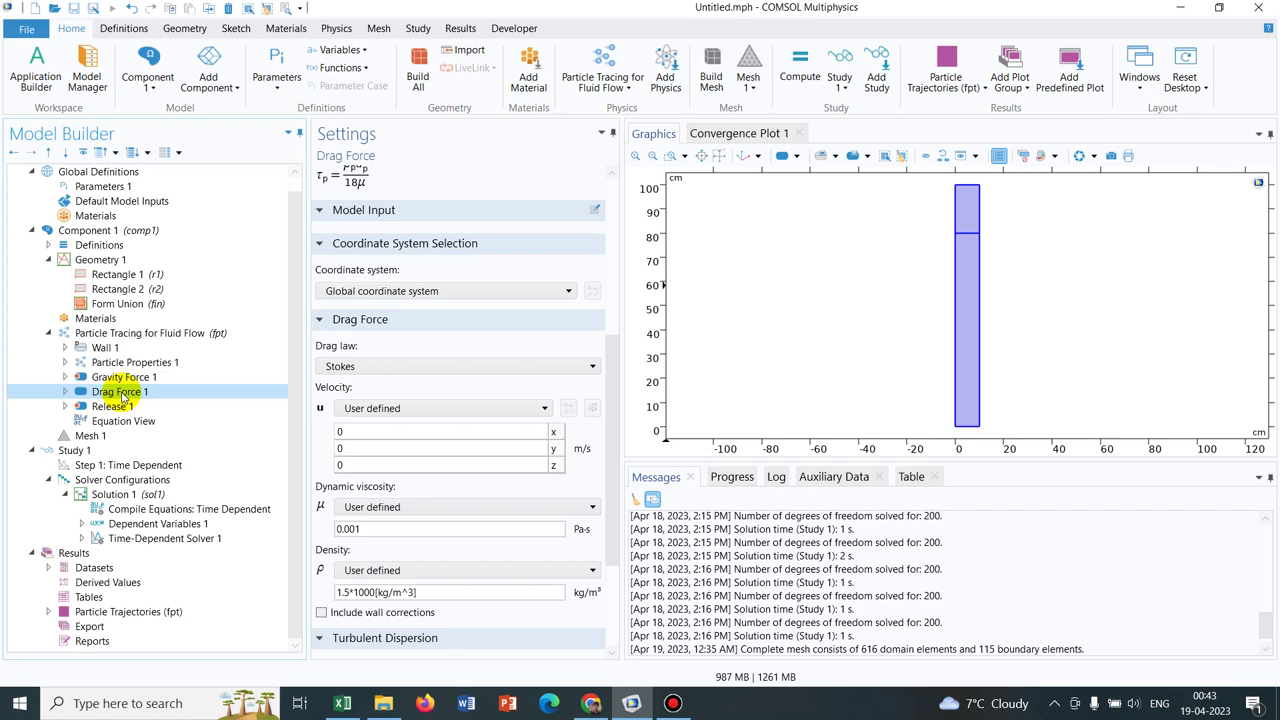
{"action": "left_click", "coordinate": [112, 406]}
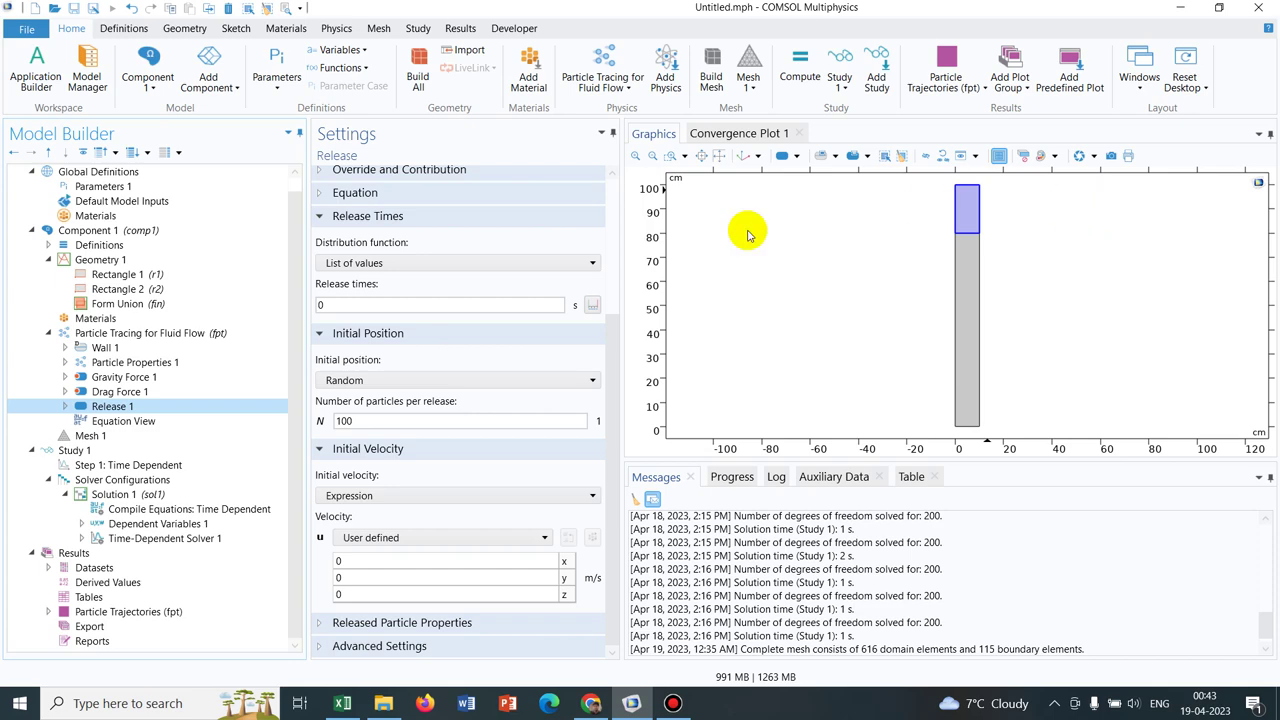
{"action": "left_click", "coordinate": [125, 392]}
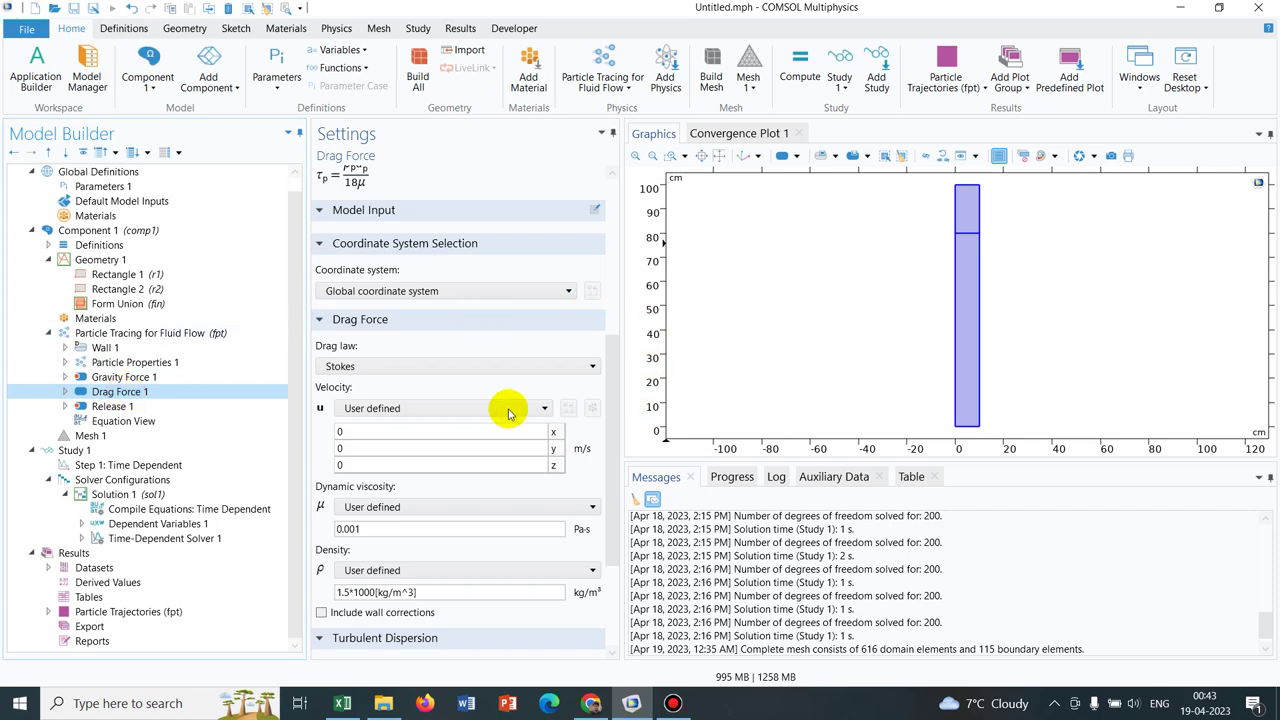
{"action": "left_click", "coordinate": [117, 336]}
{"action": "right_click", "coordinate": [117, 338]}
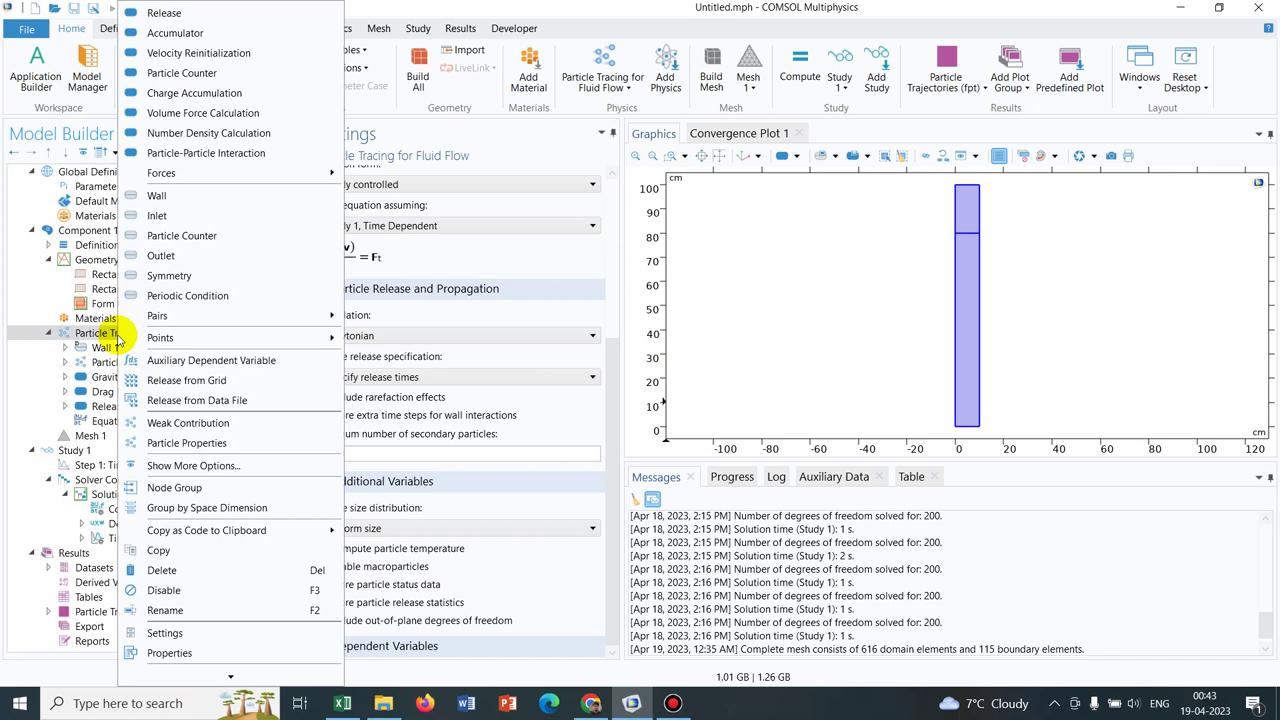
{"action": "mouse_move", "coordinate": [255, 185]}
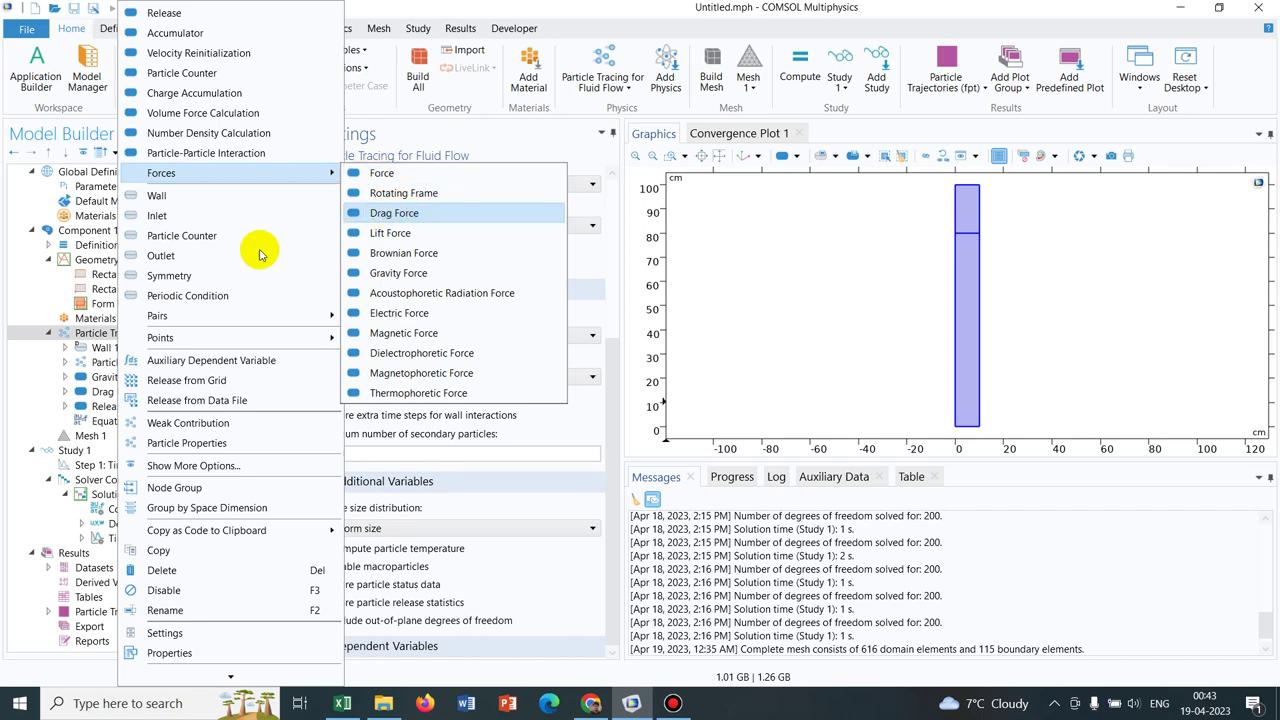
{"action": "left_click", "coordinate": [88, 391]}
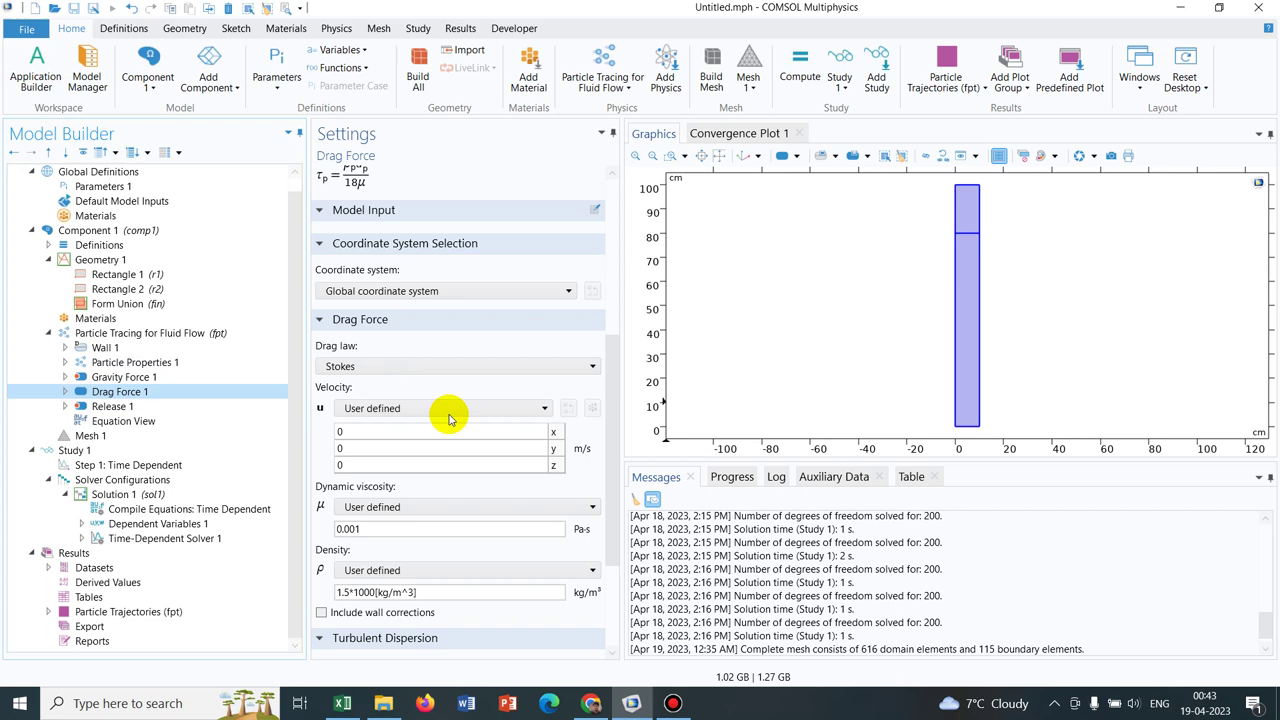
{"action": "mouse_move", "coordinate": [615, 383]}
{"action": "left_mouse_down"}
{"action": "mouse_move", "coordinate": [615, 475]}
{"action": "mouse_move", "coordinate": [619, 404]}
{"action": "left_mouse_up"}
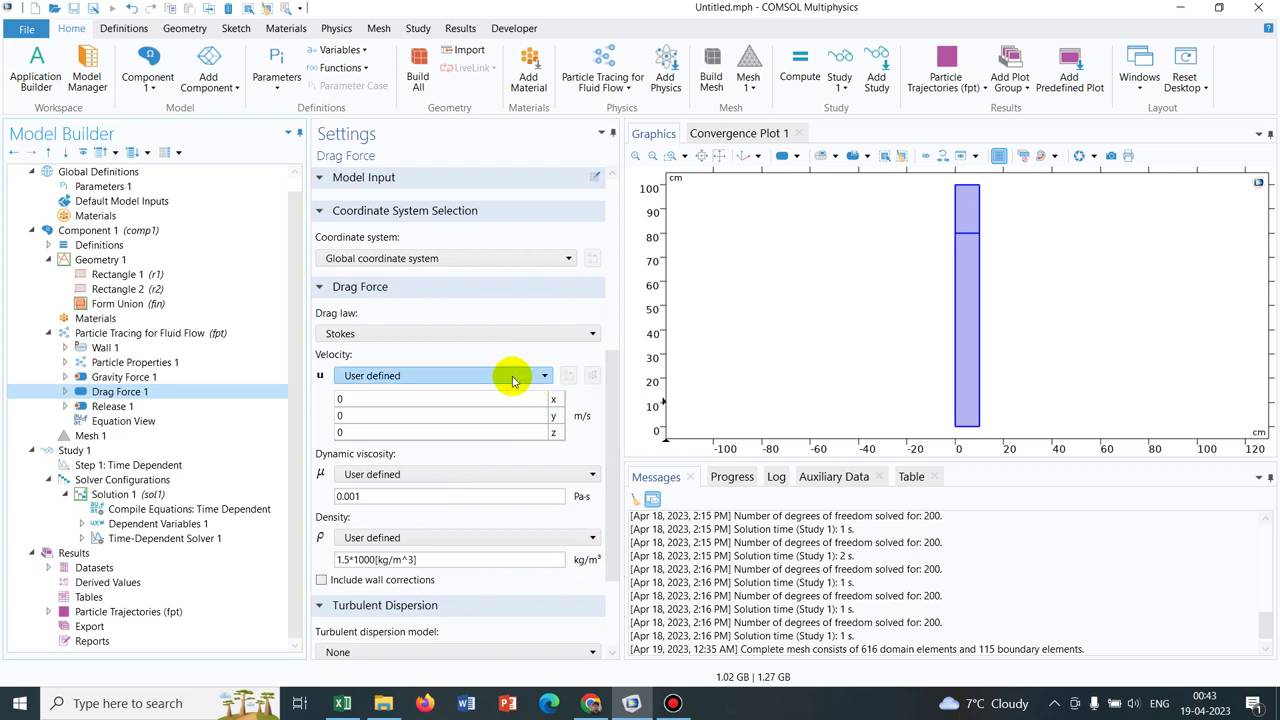
{"action": "left_click", "coordinate": [552, 333]}
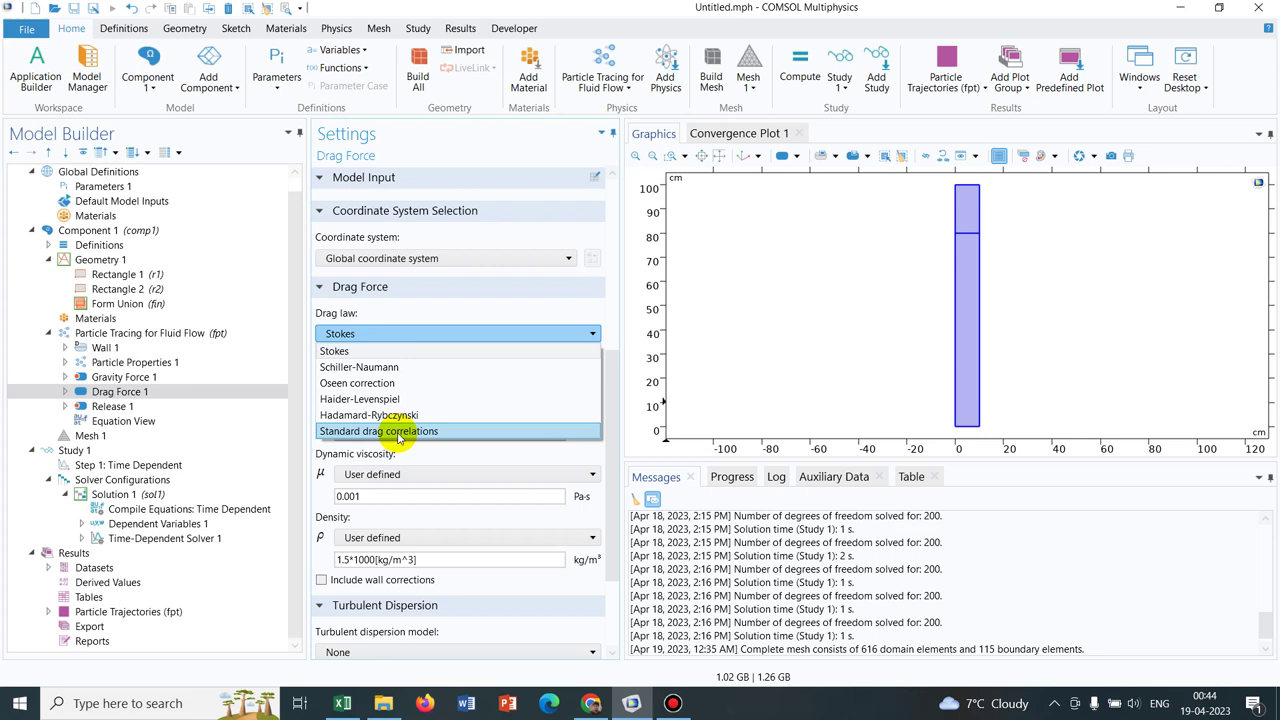
{"action": "left_click", "coordinate": [387, 351]}
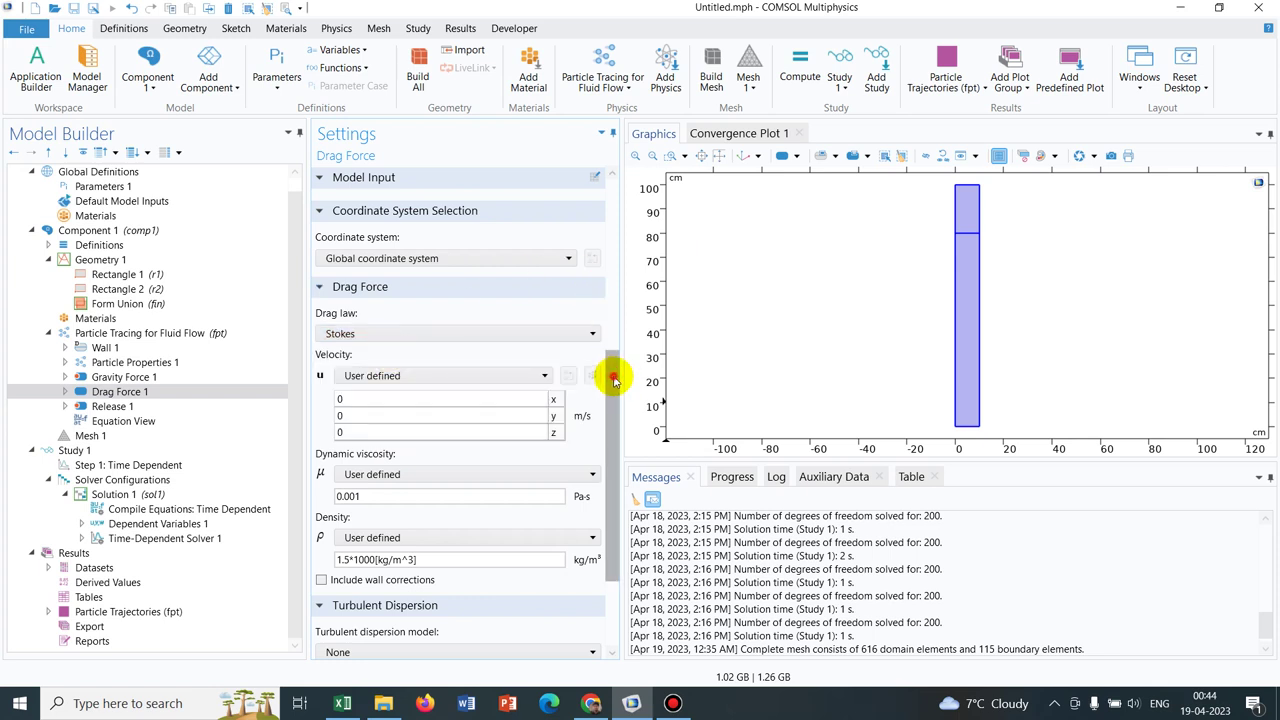
{"action": "left_click_drag", "start_coordinate": [611, 372], "coordinate": [608, 297]}
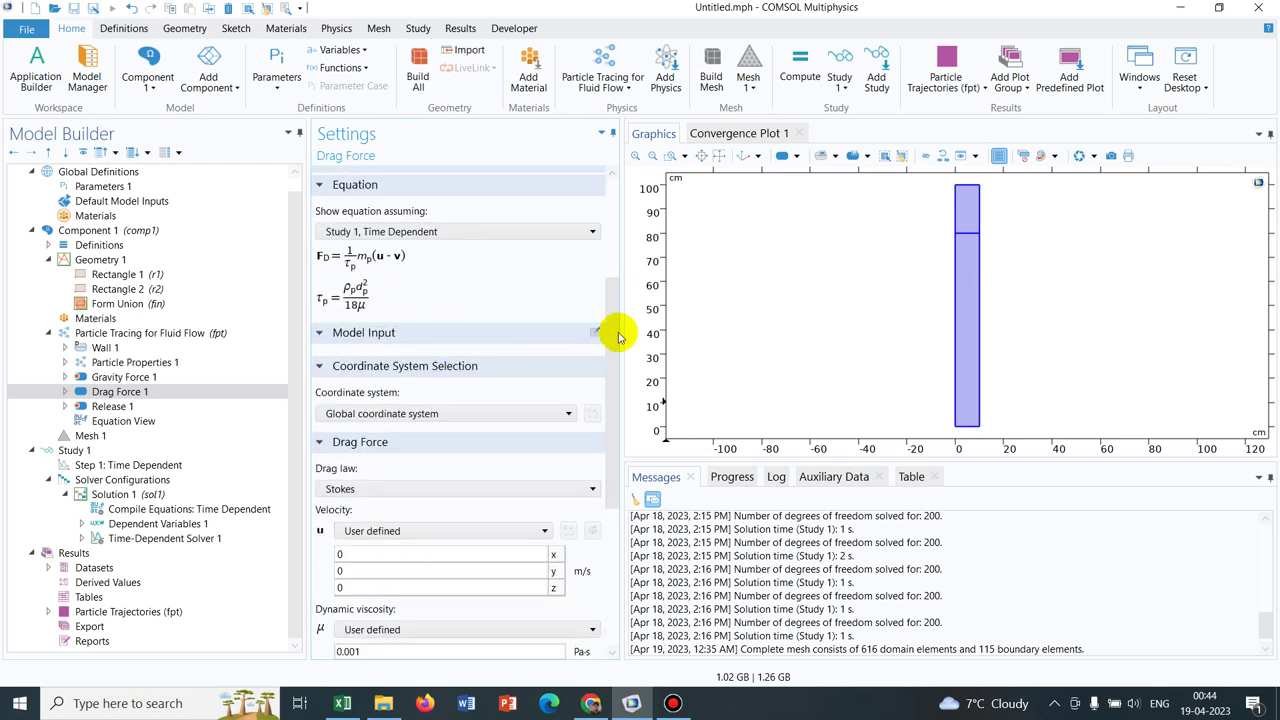
{"action": "left_click_drag", "start_coordinate": [608, 343], "coordinate": [608, 306]}
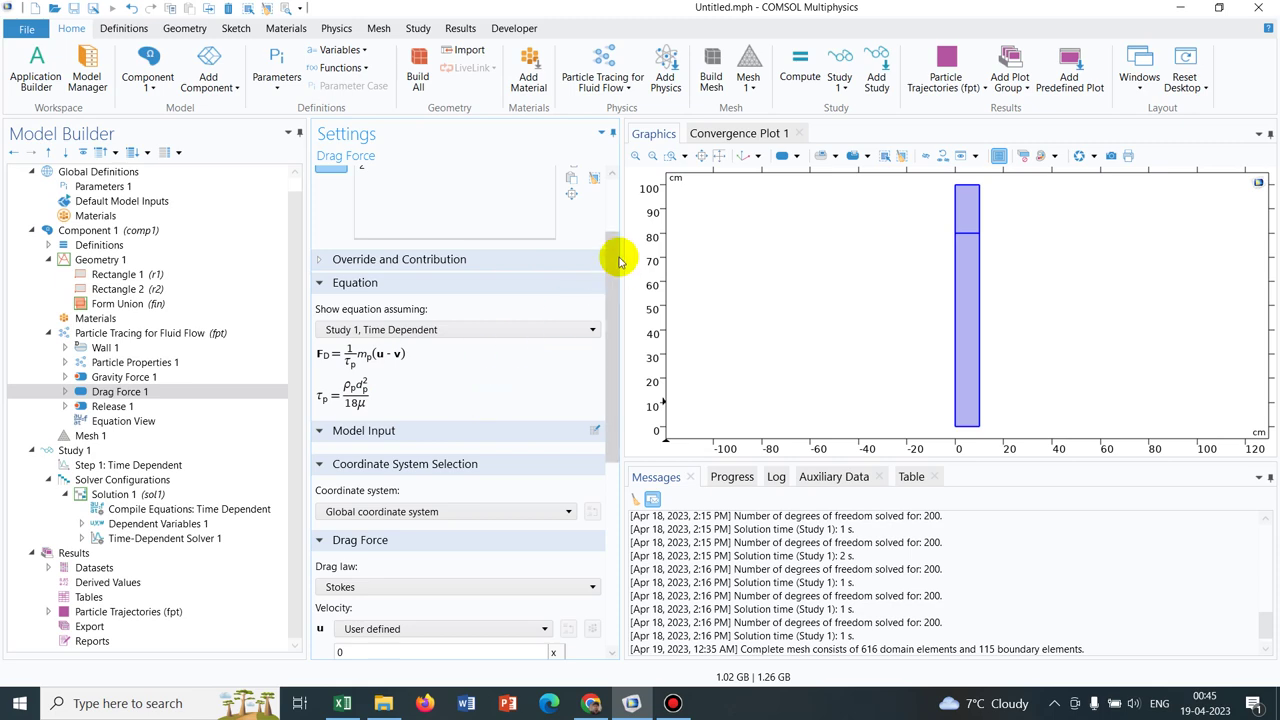
{"action": "left_click_drag", "start_coordinate": [610, 250], "coordinate": [607, 420]}
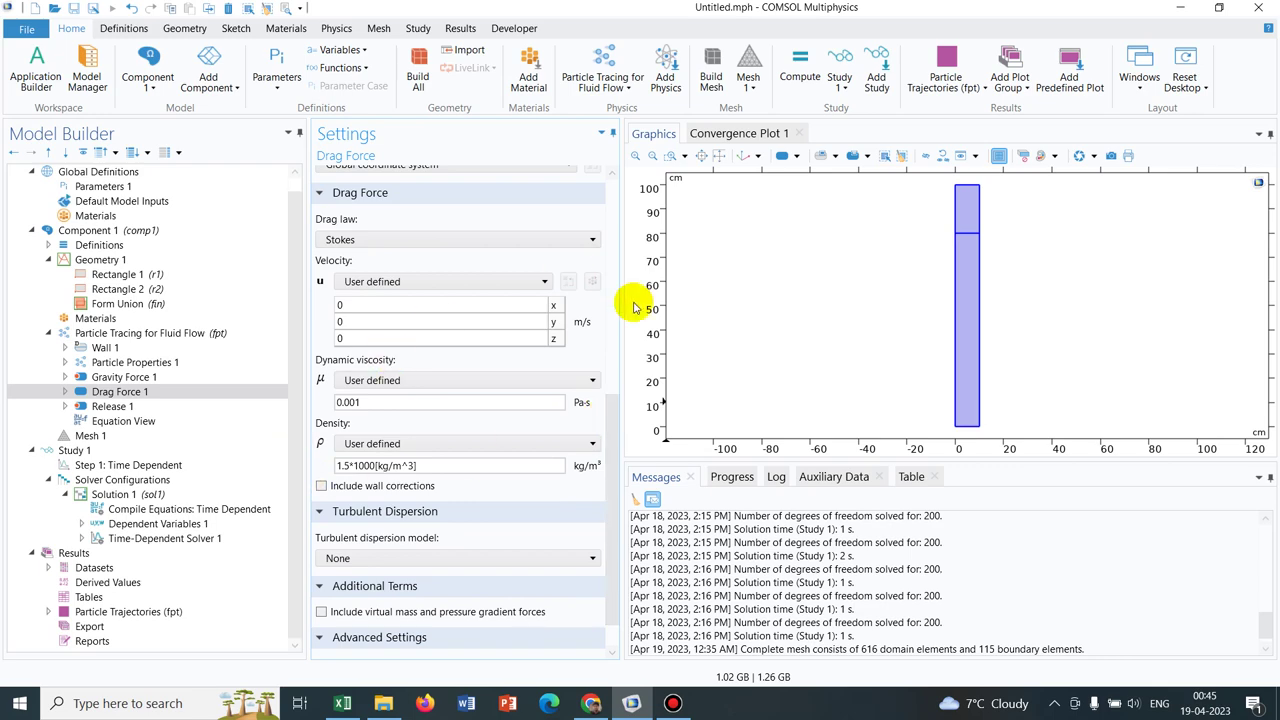
{"action": "left_click_drag", "start_coordinate": [614, 447], "coordinate": [609, 320]}
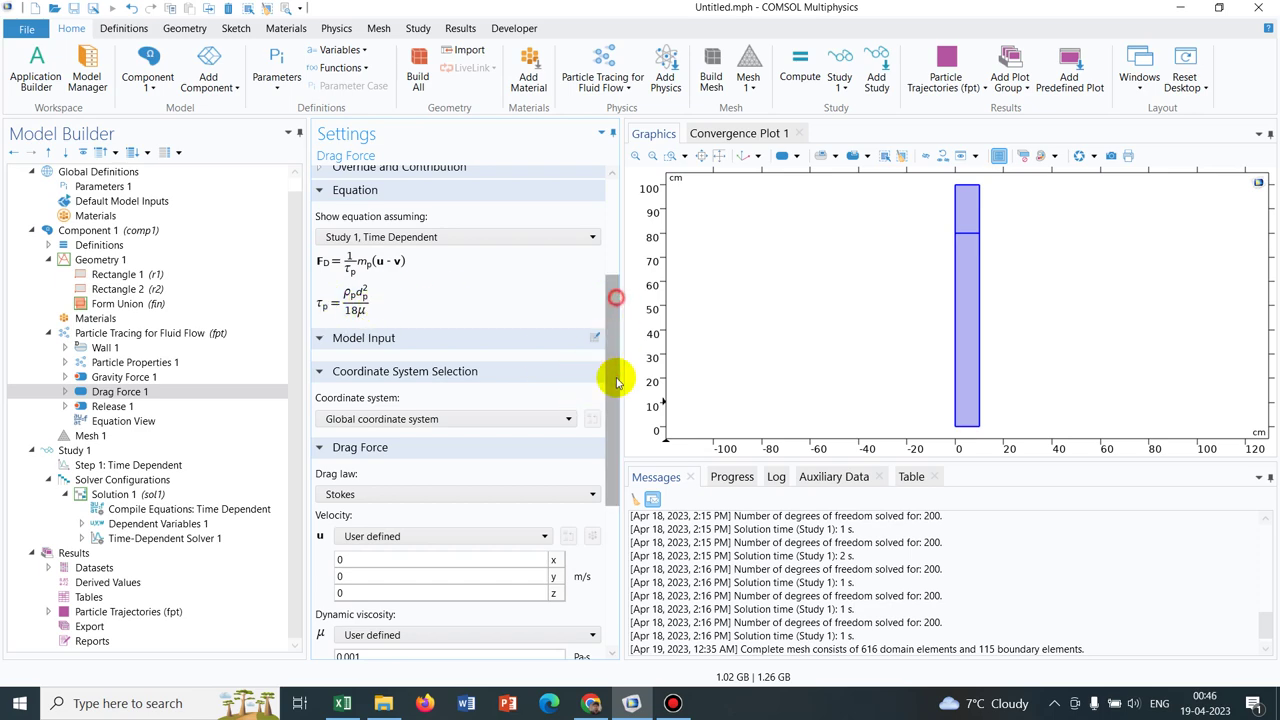
In Drag Force 1, remove 1.5* from the density (now 1000[kg/m^3]) and make the viscosity 0.001*1.2.
{"action": "scroll", "coordinate": [613, 410], "scroll_direction": "down", "scroll_amount": 5}
{"action": "left_click", "coordinate": [355, 422]}
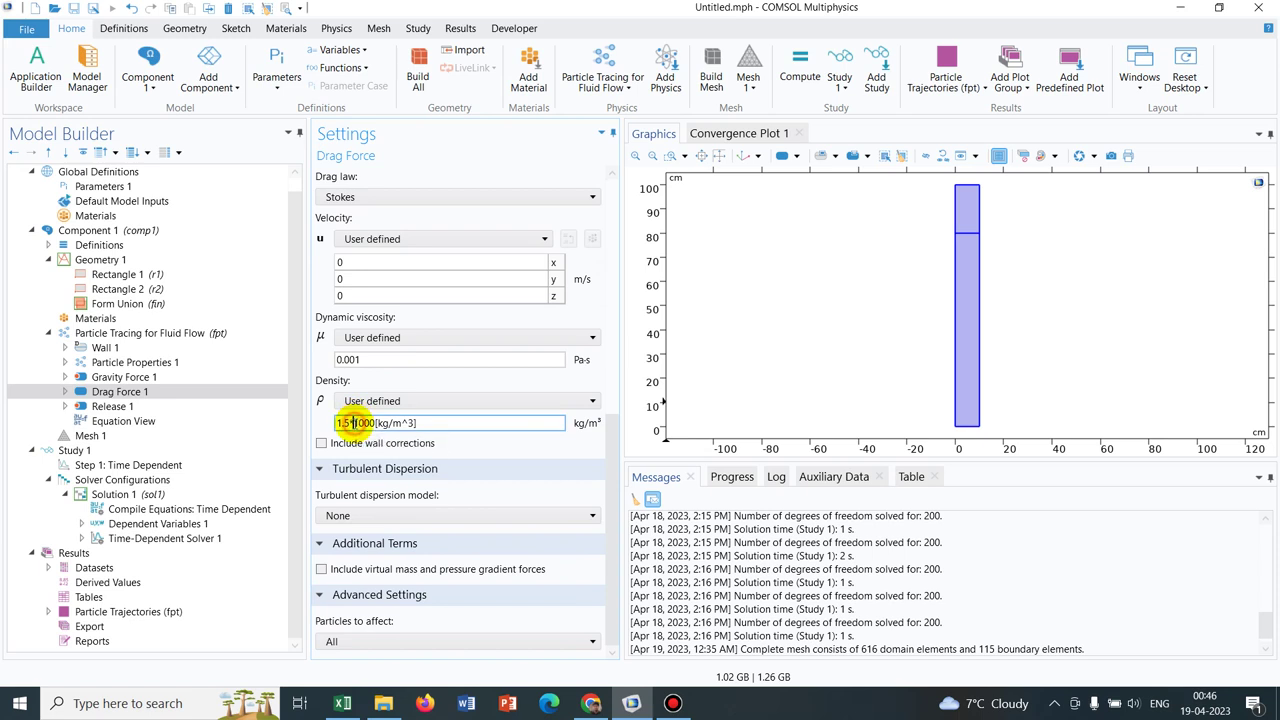
{"action": "key", "text": "BackSpace"}
{"action": "key", "text": "BackSpace"}
{"action": "key", "text": "BackSpace"}
{"action": "key", "text": "BackSpace"}
{"action": "key", "text": "BackSpace"}
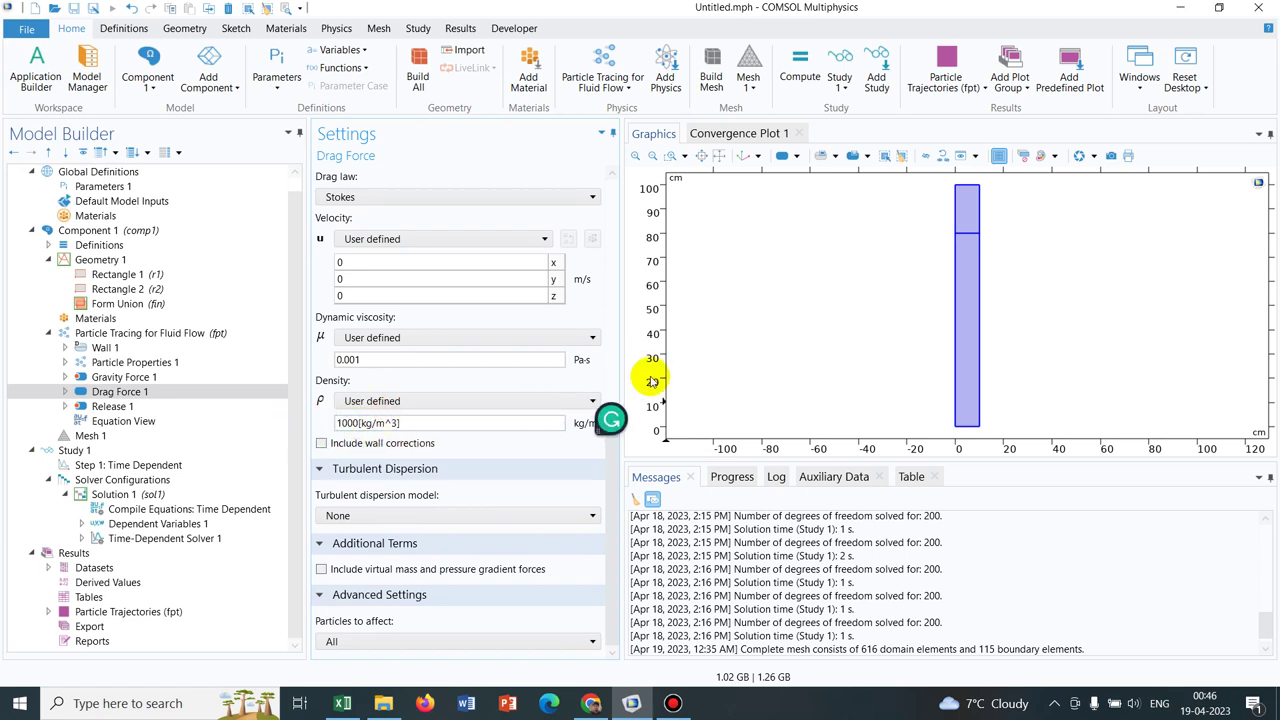
{"action": "left_click", "coordinate": [368, 360]}
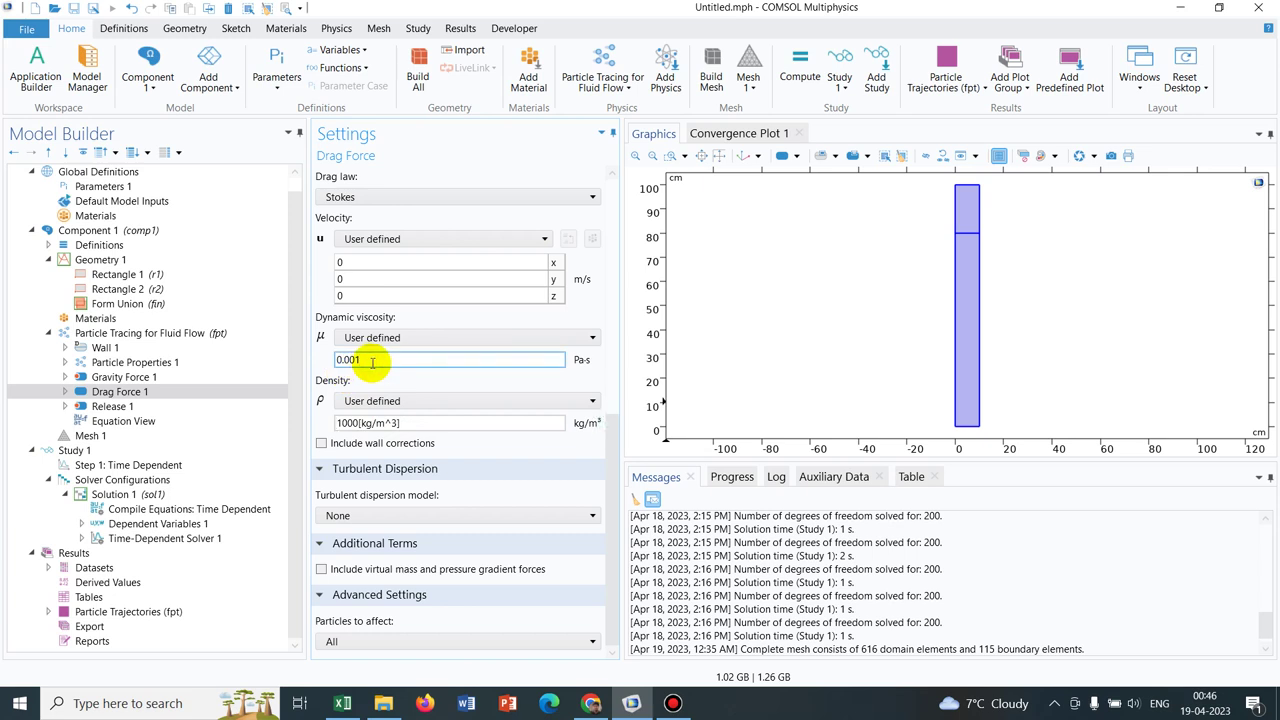
{"action": "type", "text": "*"}
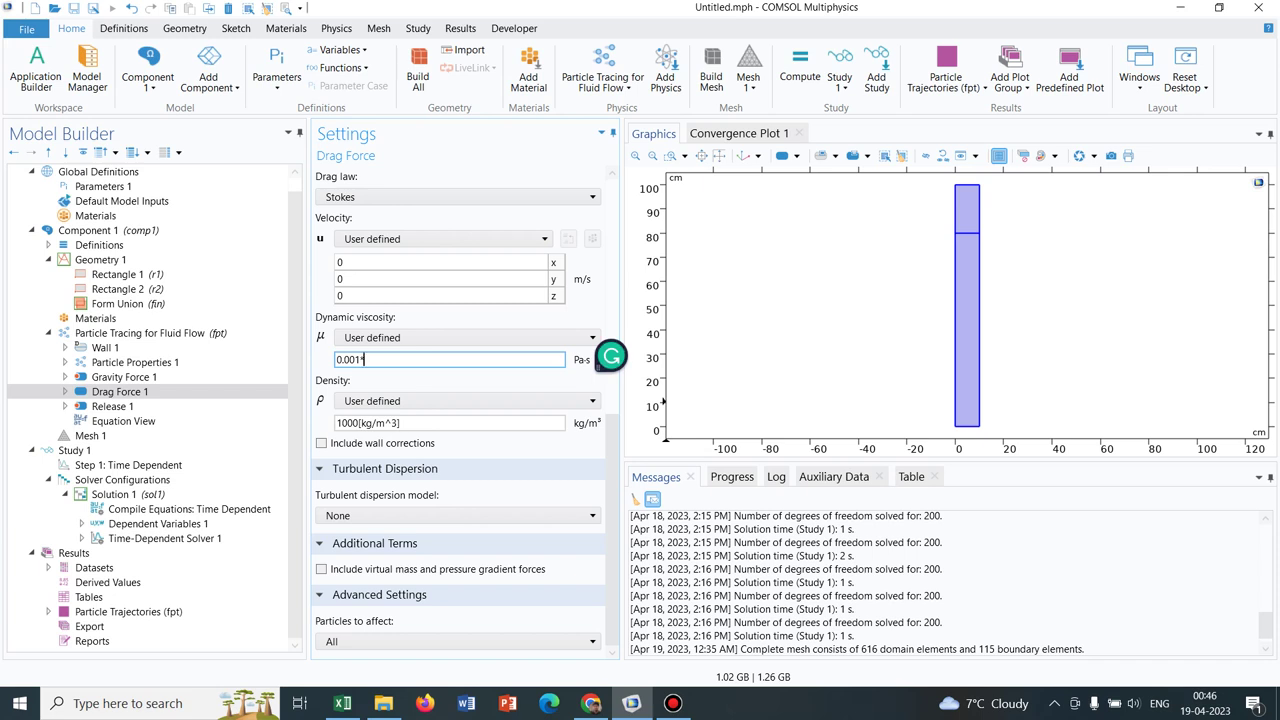
{"action": "type", "text": "1.2"}
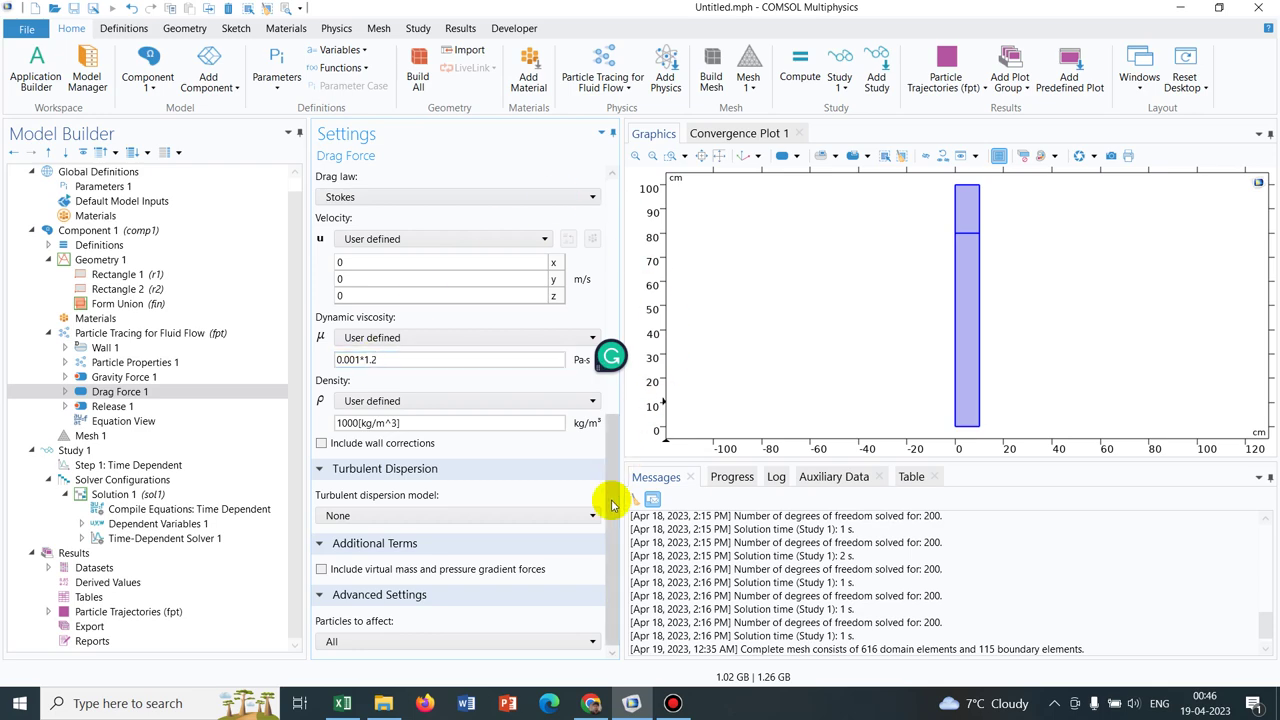
{"action": "left_click_drag", "start_coordinate": [608, 500], "coordinate": [588, 187]}
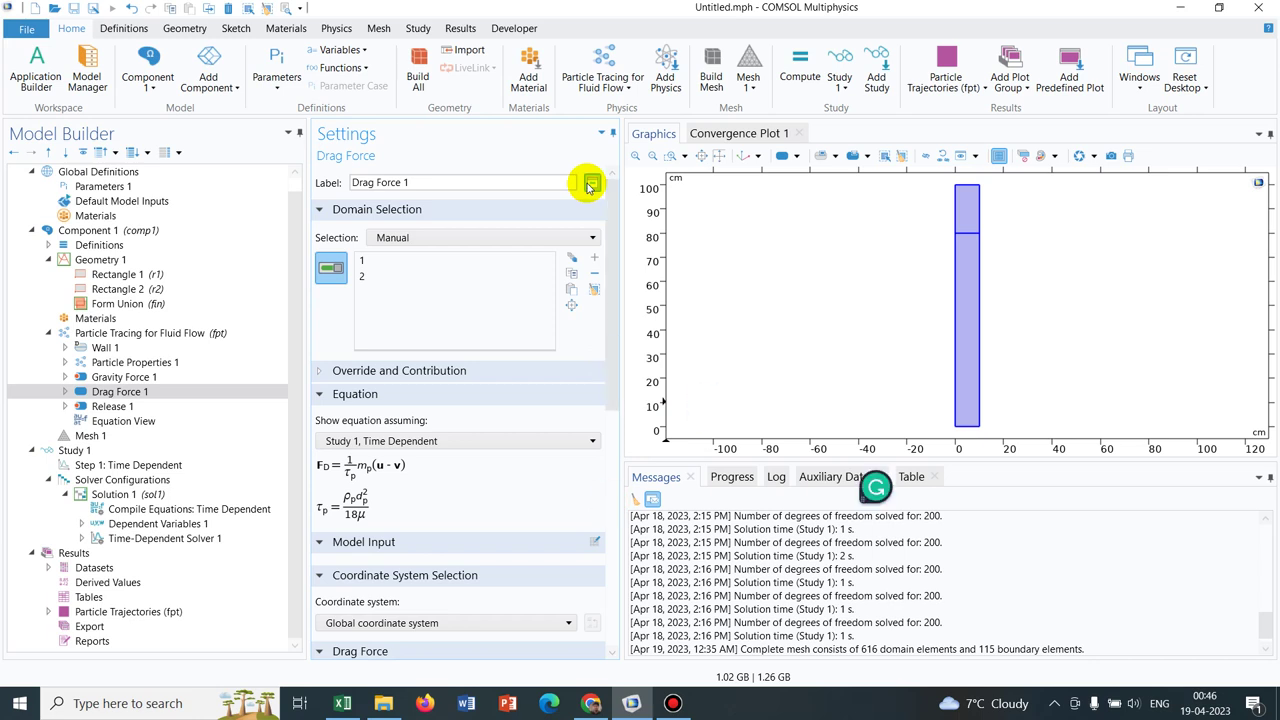
Look through the physics' Forces options without adding any, then go back to Drag Force 1.
{"action": "left_click", "coordinate": [135, 335]}
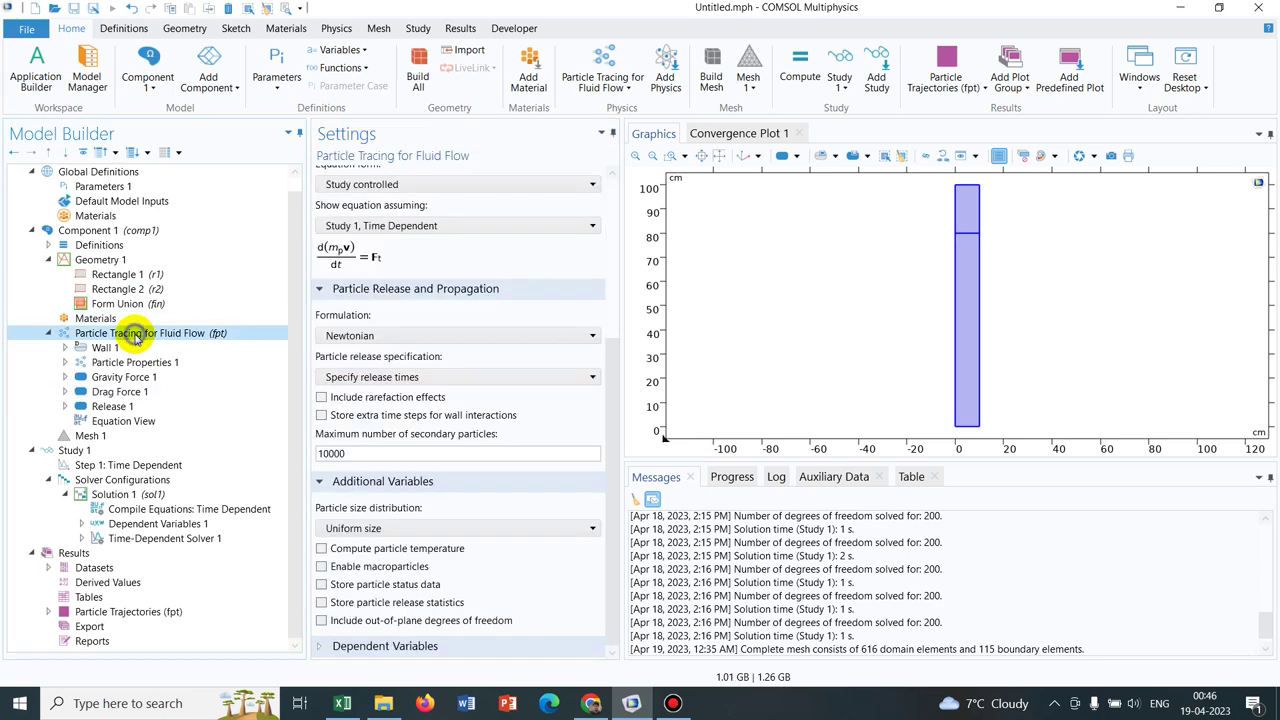
{"action": "right_click", "coordinate": [135, 337]}
{"action": "mouse_move", "coordinate": [333, 175]}
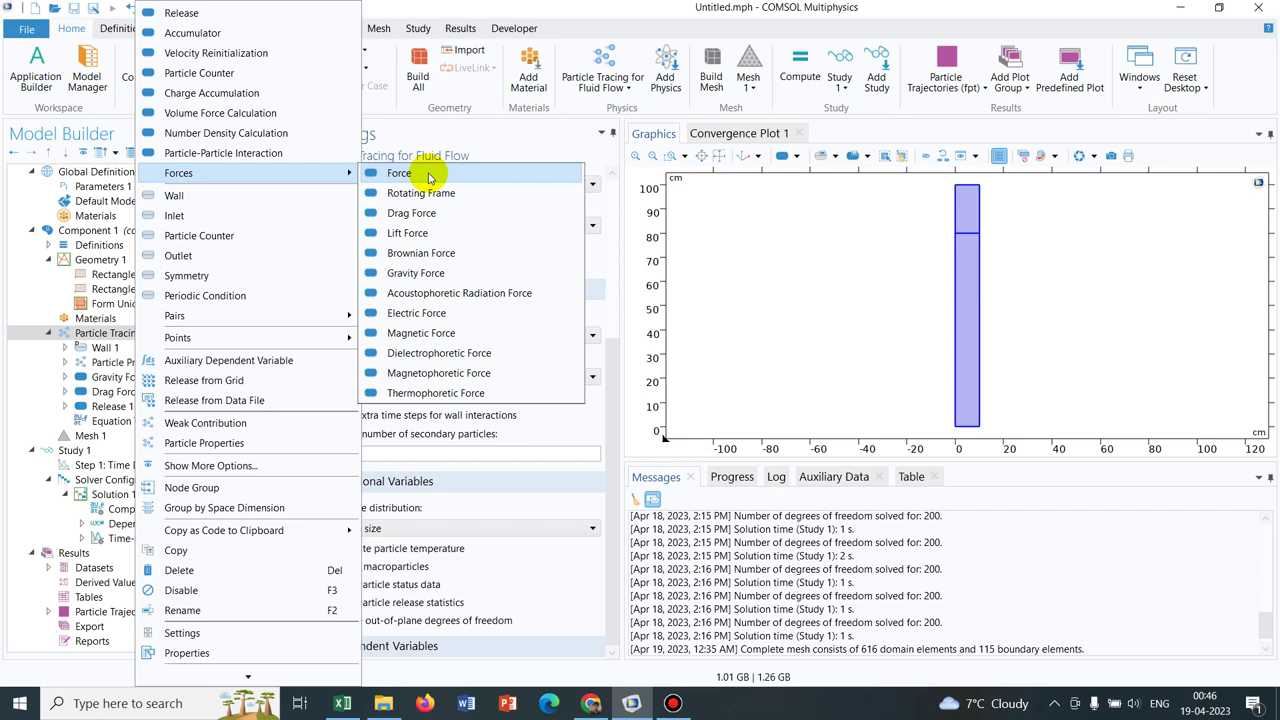
{"action": "left_click", "coordinate": [23, 391]}
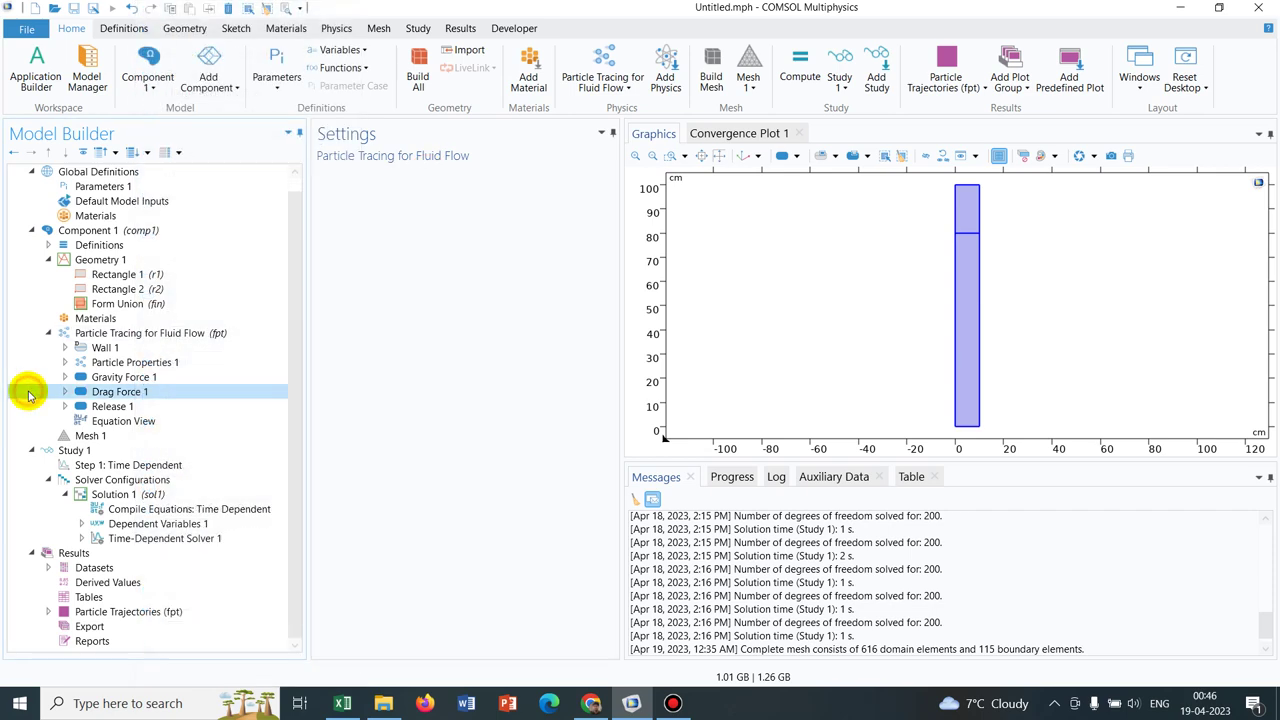
{"action": "left_click", "coordinate": [118, 392]}
{"action": "left_click", "coordinate": [118, 392]}
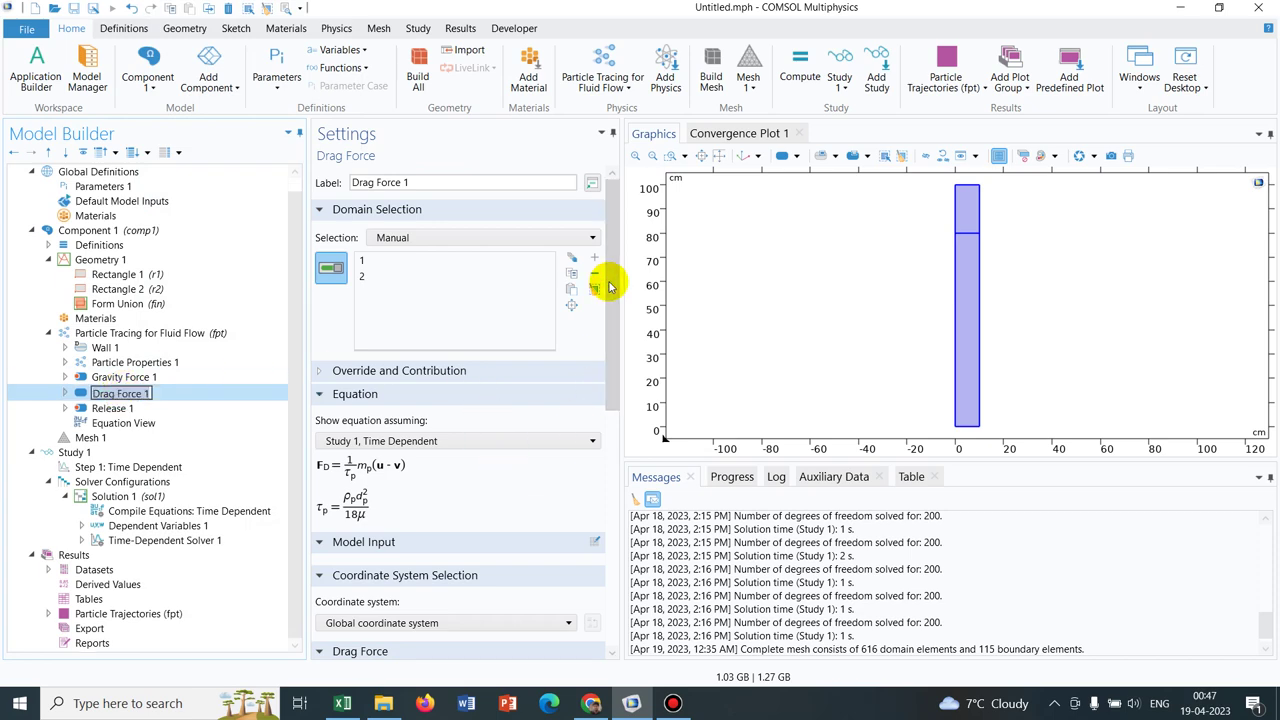
{"action": "left_click_drag", "start_coordinate": [608, 282], "coordinate": [607, 443]}
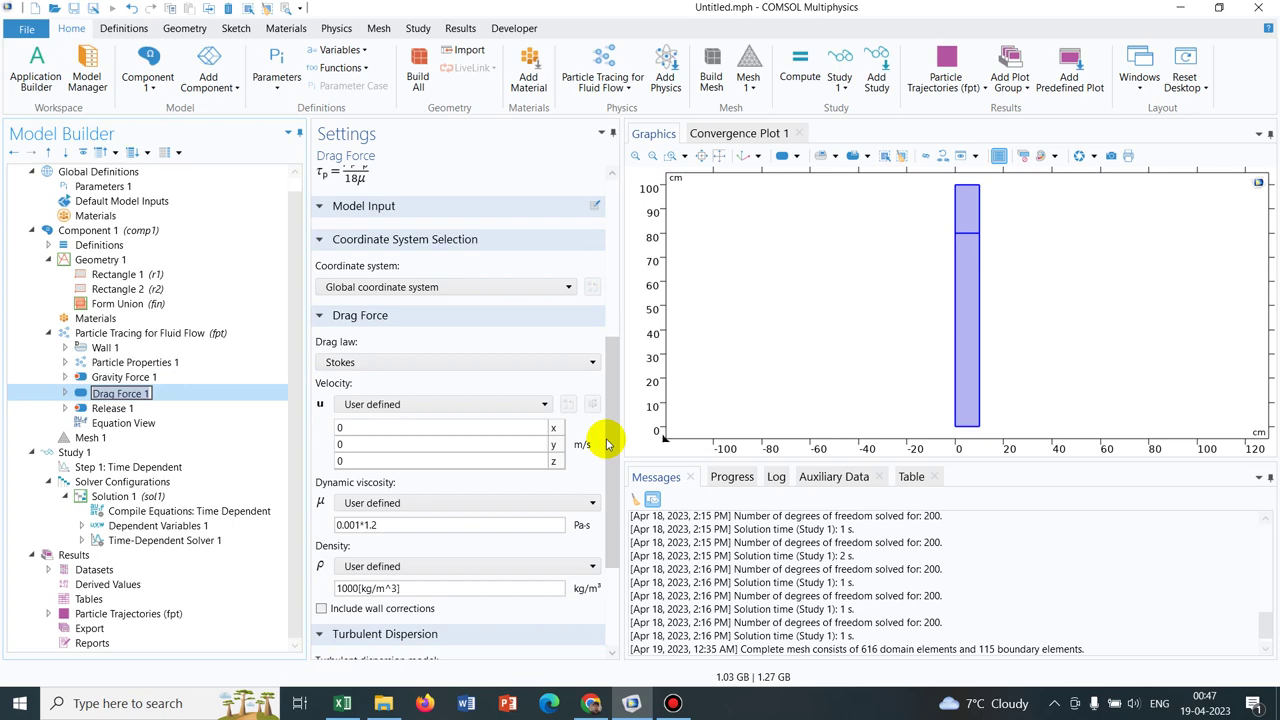
Compute the time-dependent study and view the 6 s trajectories with particles at the column bottom.
{"action": "left_click", "coordinate": [163, 467]}
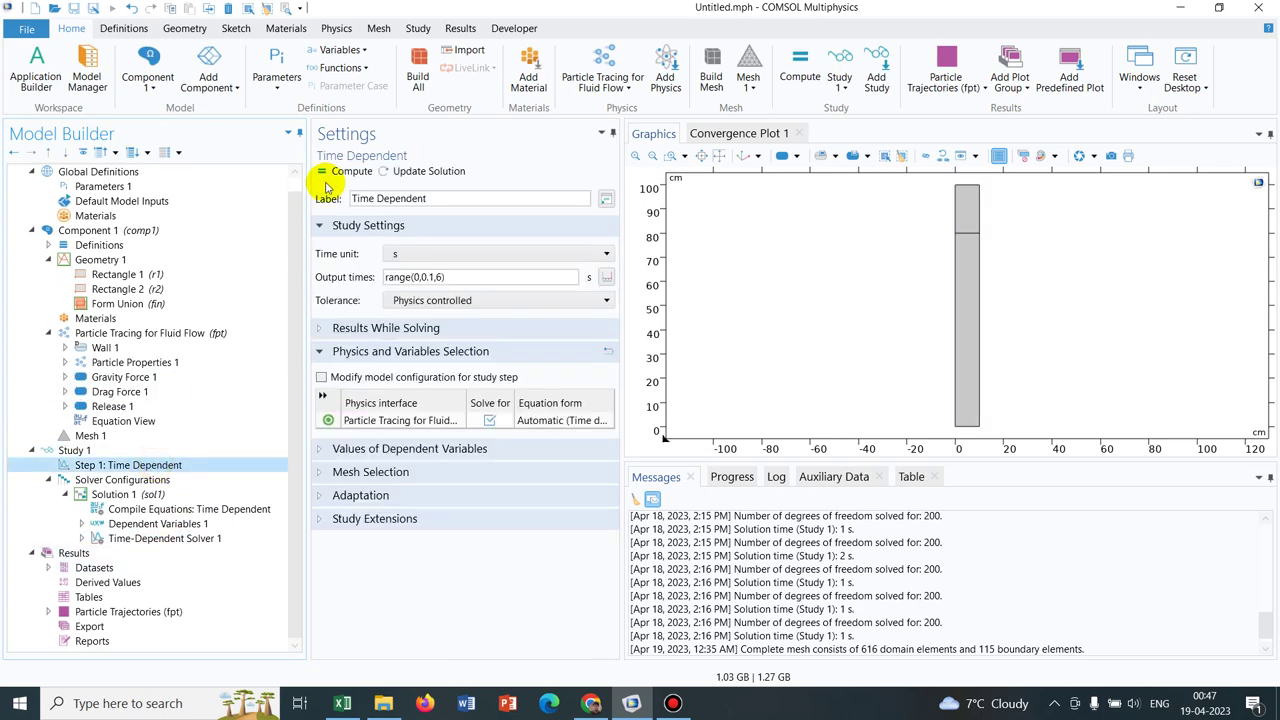
{"action": "left_click", "coordinate": [345, 172]}
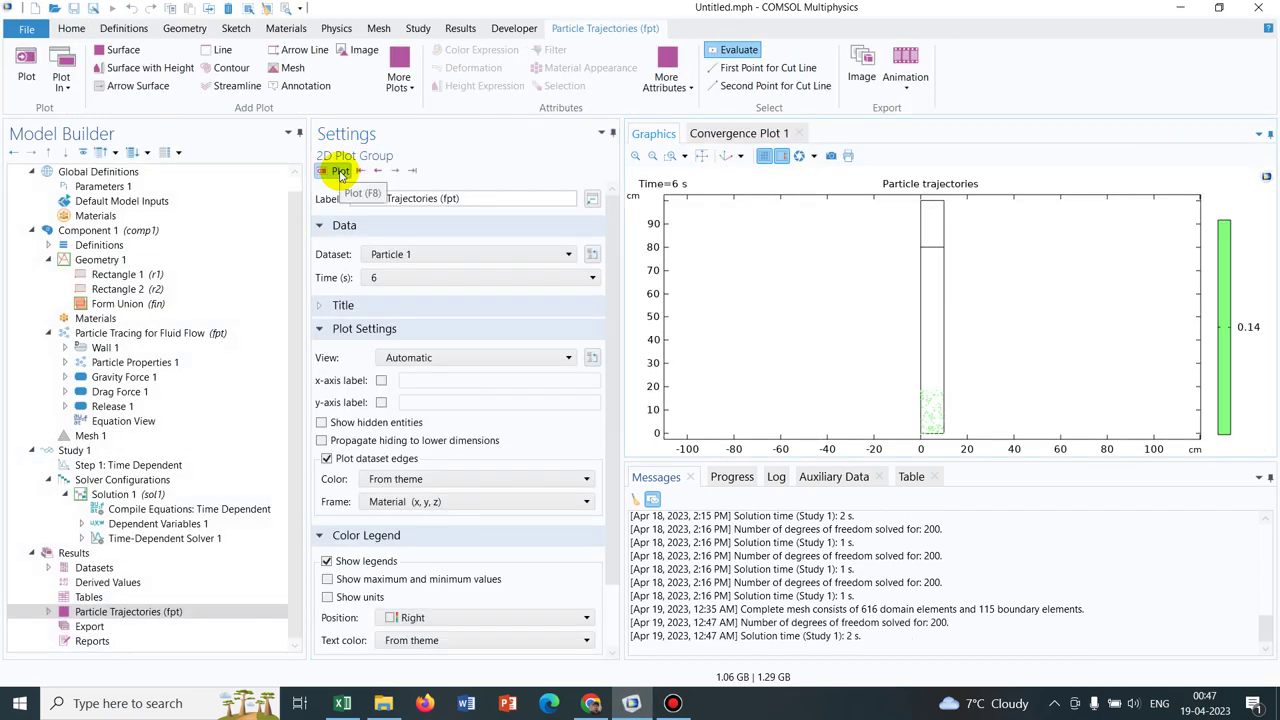
{"action": "left_click", "coordinate": [563, 280]}
{"action": "left_click", "coordinate": [563, 278]}
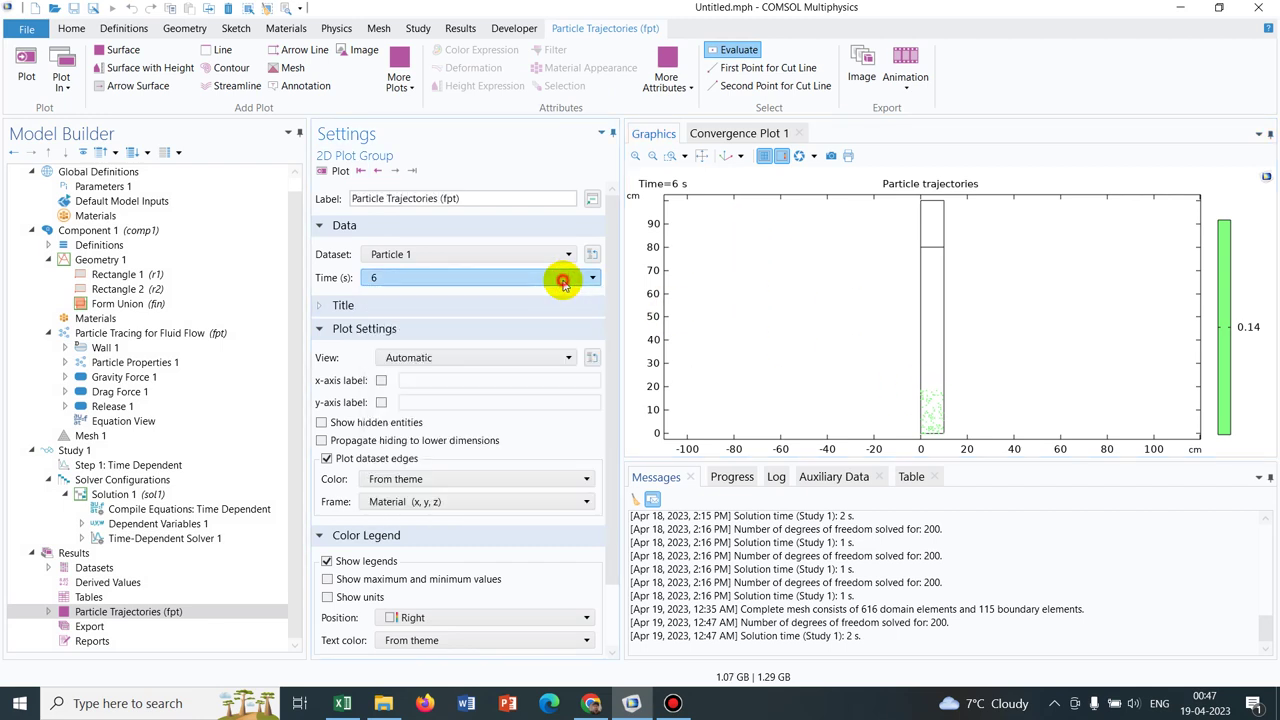
{"action": "left_click", "coordinate": [152, 394]}
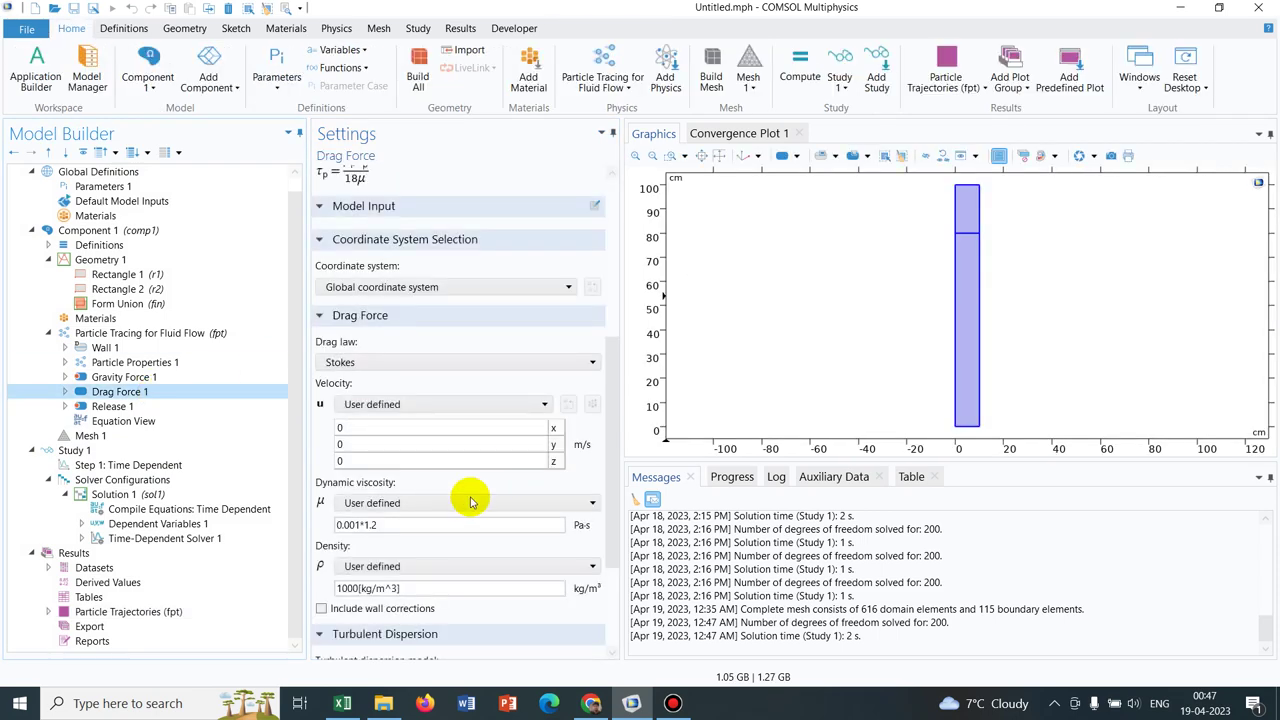
Set drag viscosity to 0.001*1.6 and recompute; 6 s particles now sit around 10–40 cm.
{"action": "left_click", "coordinate": [398, 527]}
{"action": "key", "text": "BackSpace"}
{"action": "key", "text": "BackSpace"}
{"action": "key", "text": "BackSpace"}
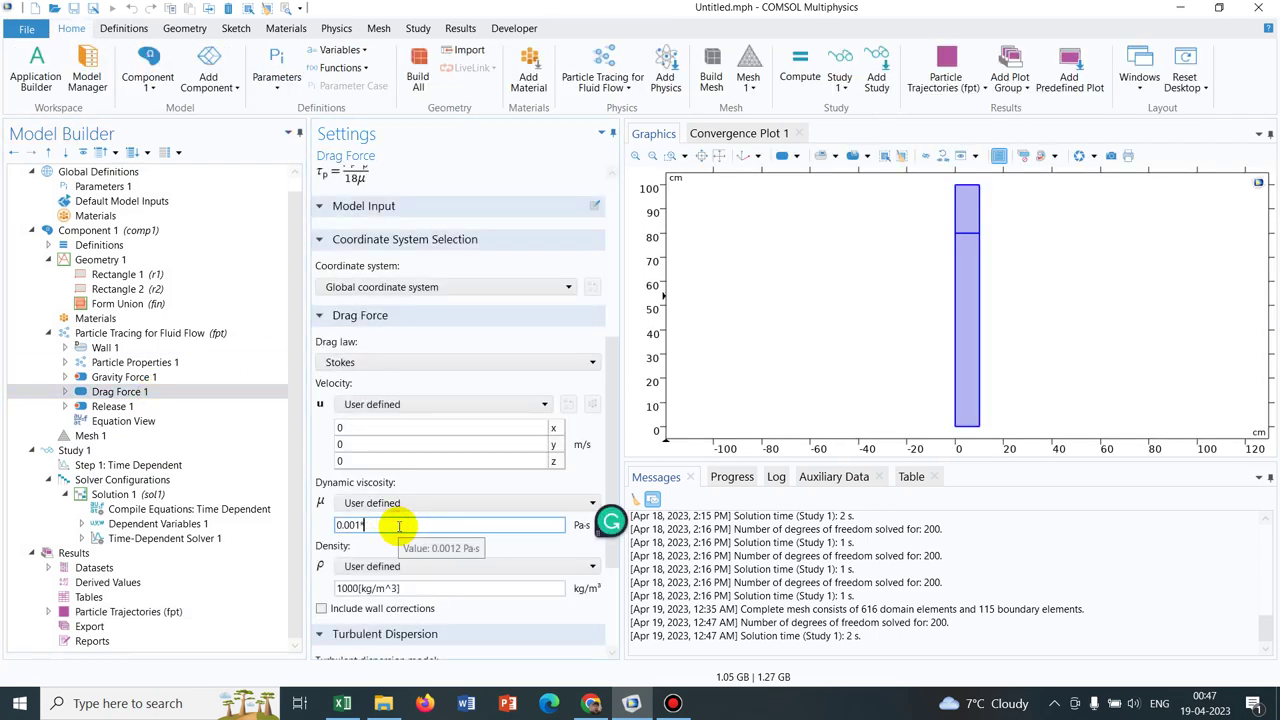
{"action": "type", "text": "1.6"}
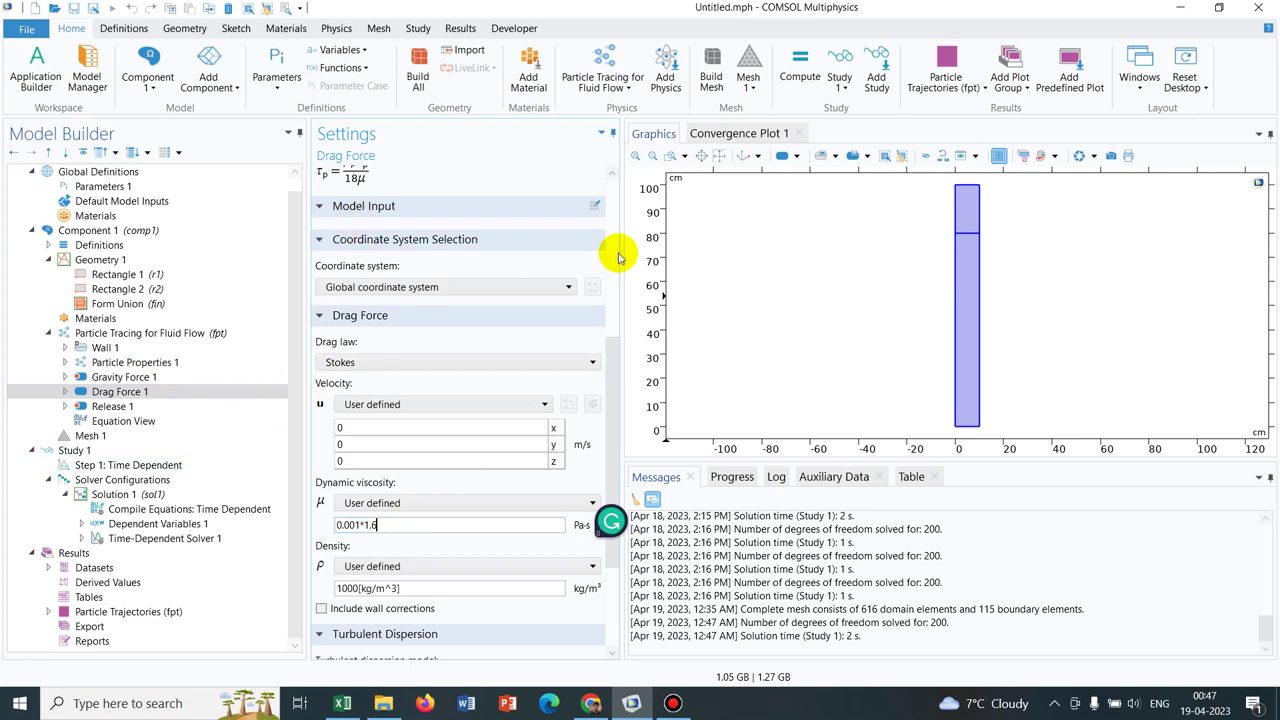
{"action": "left_click_drag", "start_coordinate": [606, 364], "coordinate": [523, 180]}
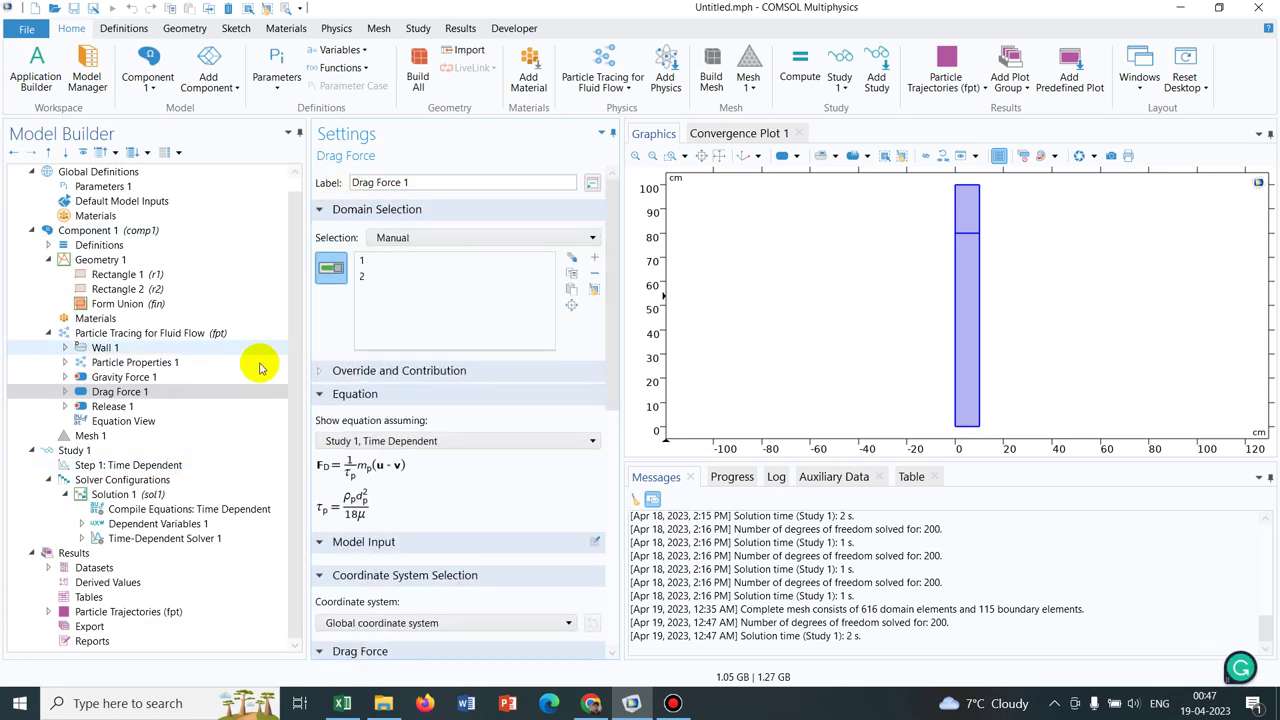
{"action": "left_click", "coordinate": [118, 452]}
{"action": "left_click", "coordinate": [120, 465]}
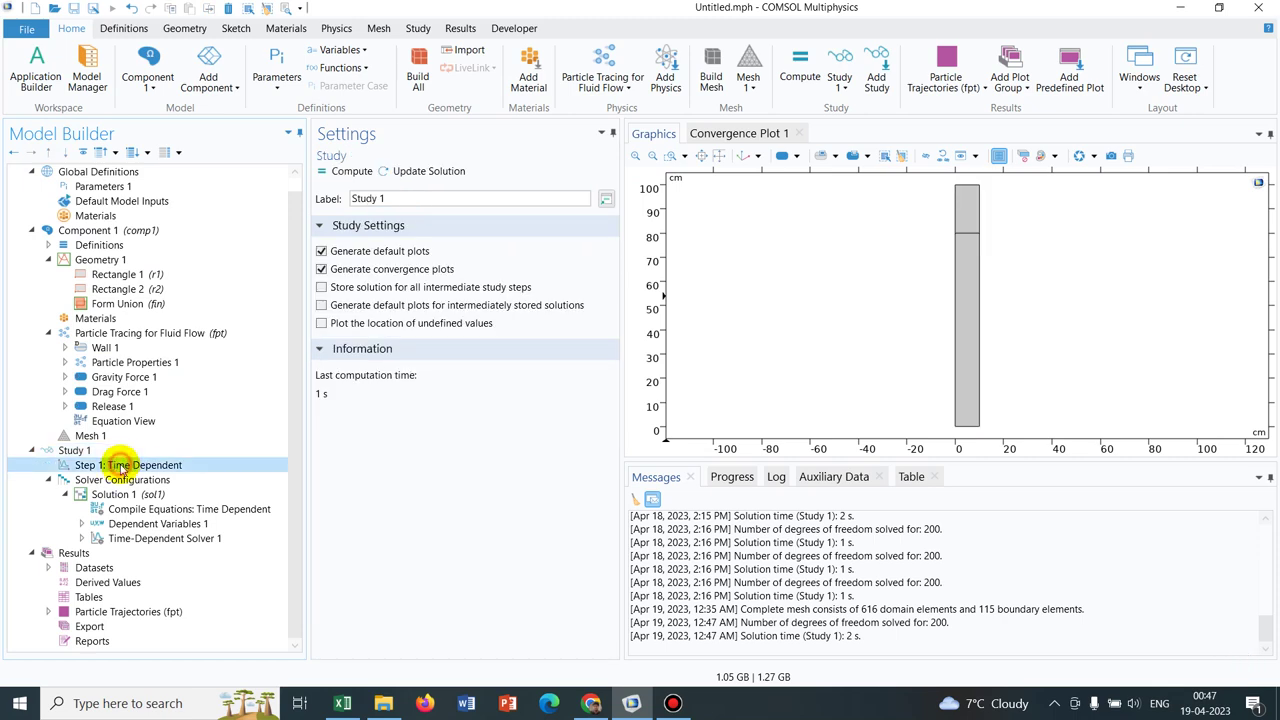
{"action": "left_click", "coordinate": [342, 171]}
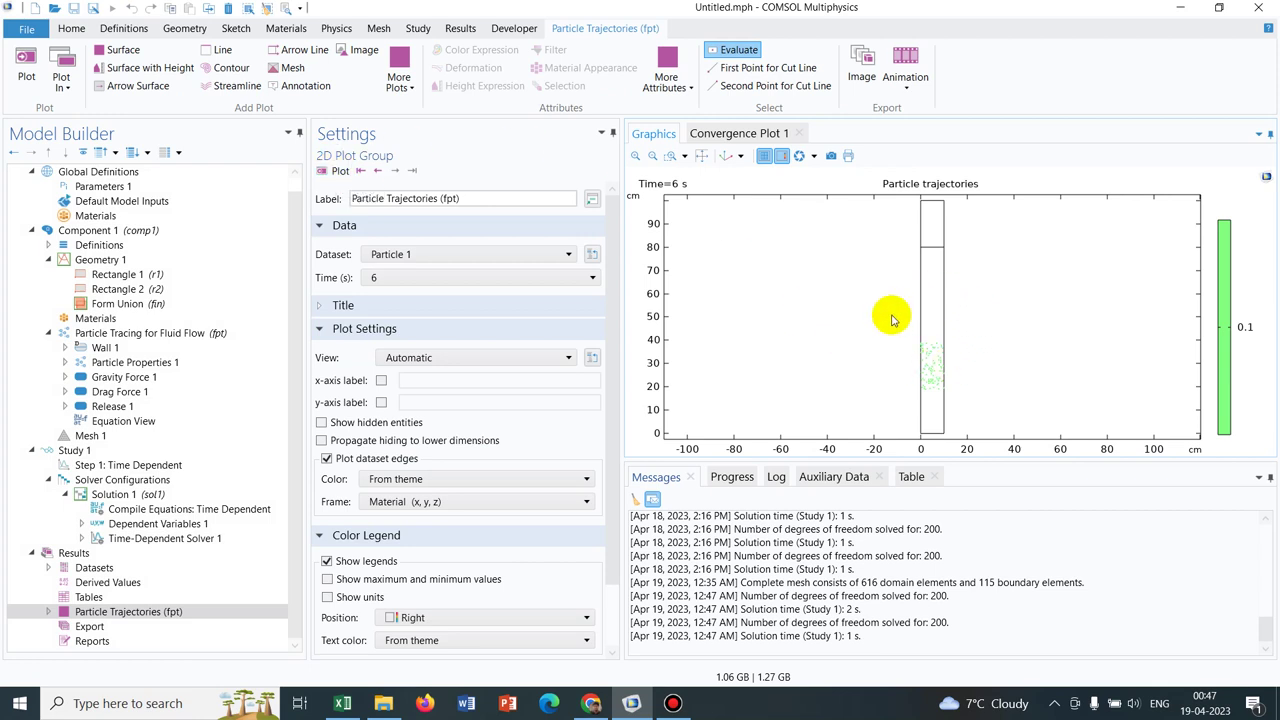
{"action": "left_click", "coordinate": [400, 278]}
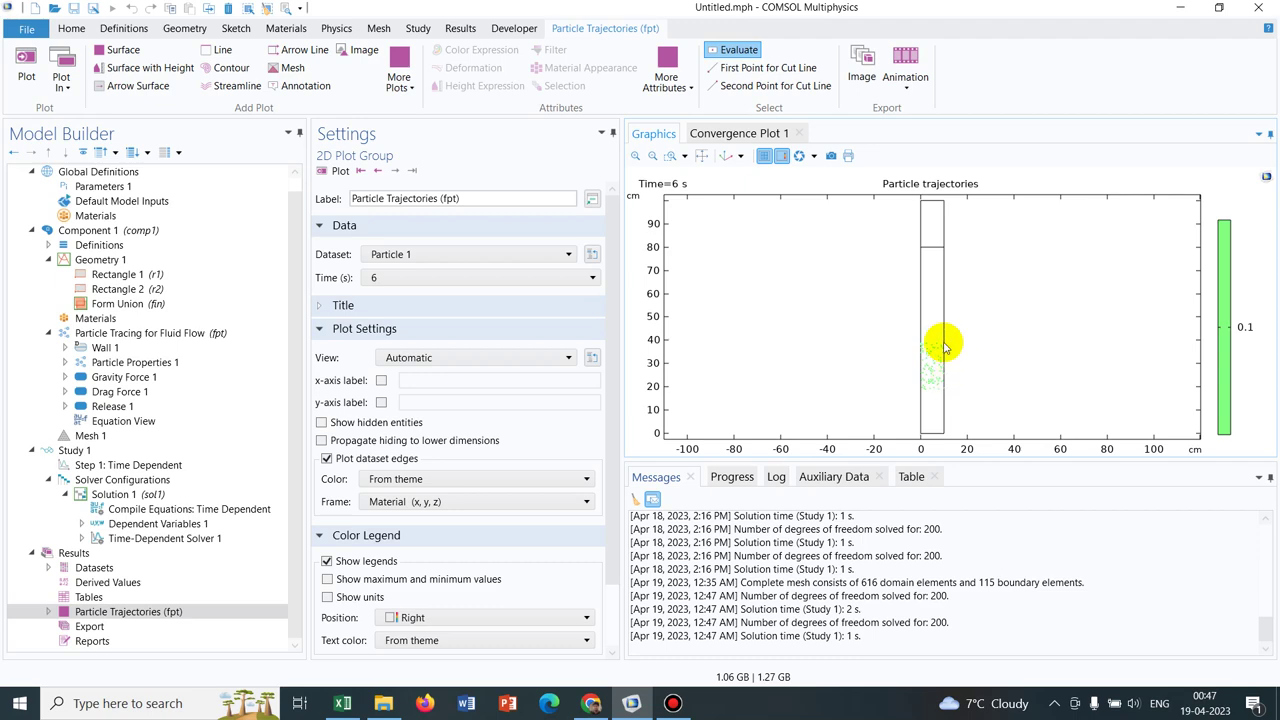
Set drag viscosity to 0.001*2 and recompute; 6 s particles now sit around 25–55 cm.
{"action": "left_click", "coordinate": [148, 392]}
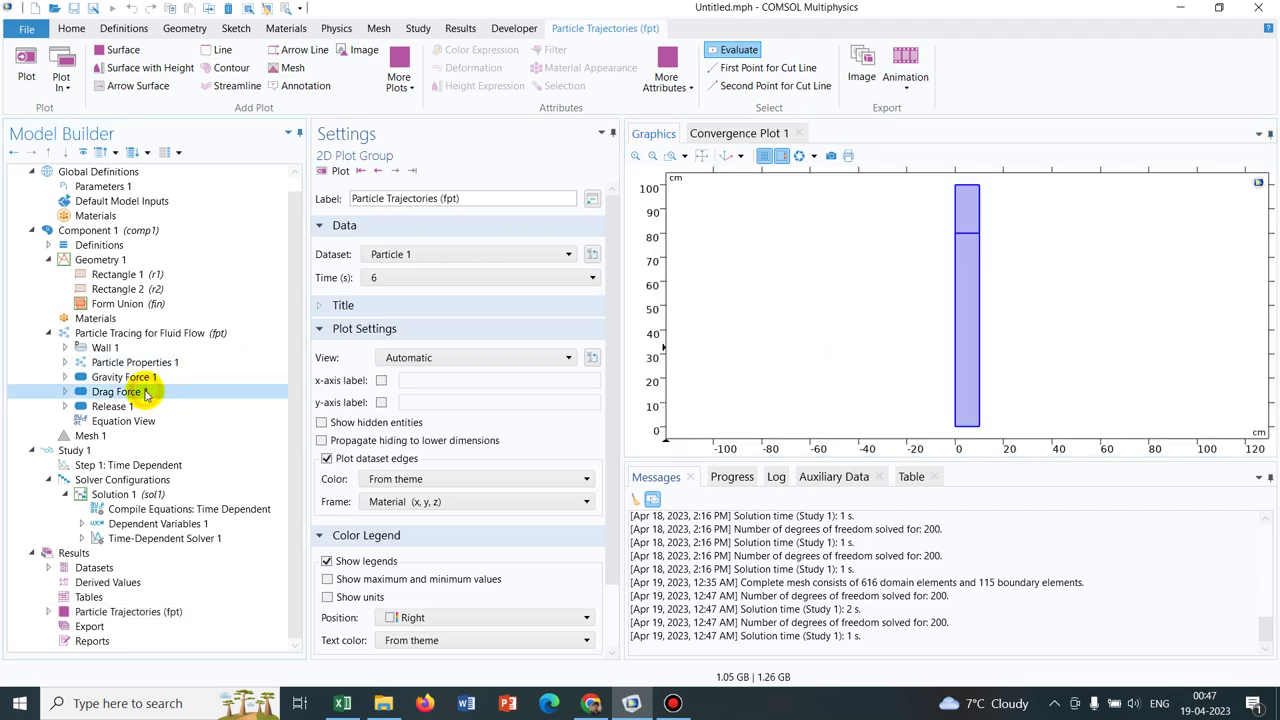
{"action": "left_click_drag", "start_coordinate": [613, 277], "coordinate": [451, 491]}
{"action": "left_click", "coordinate": [391, 362]}
{"action": "key", "text": "BackSpace"}
{"action": "key", "text": "BackSpace"}
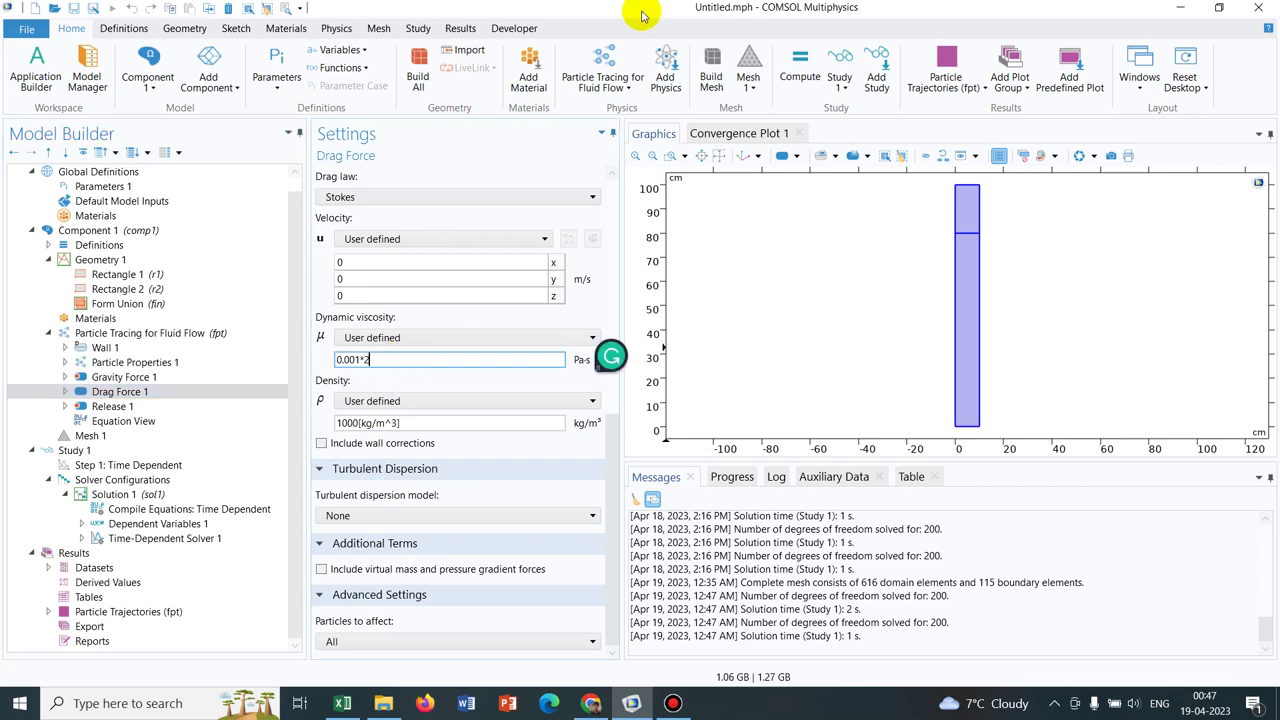
{"action": "key", "text": "BackSpace"}
{"action": "type", "text": "2"}
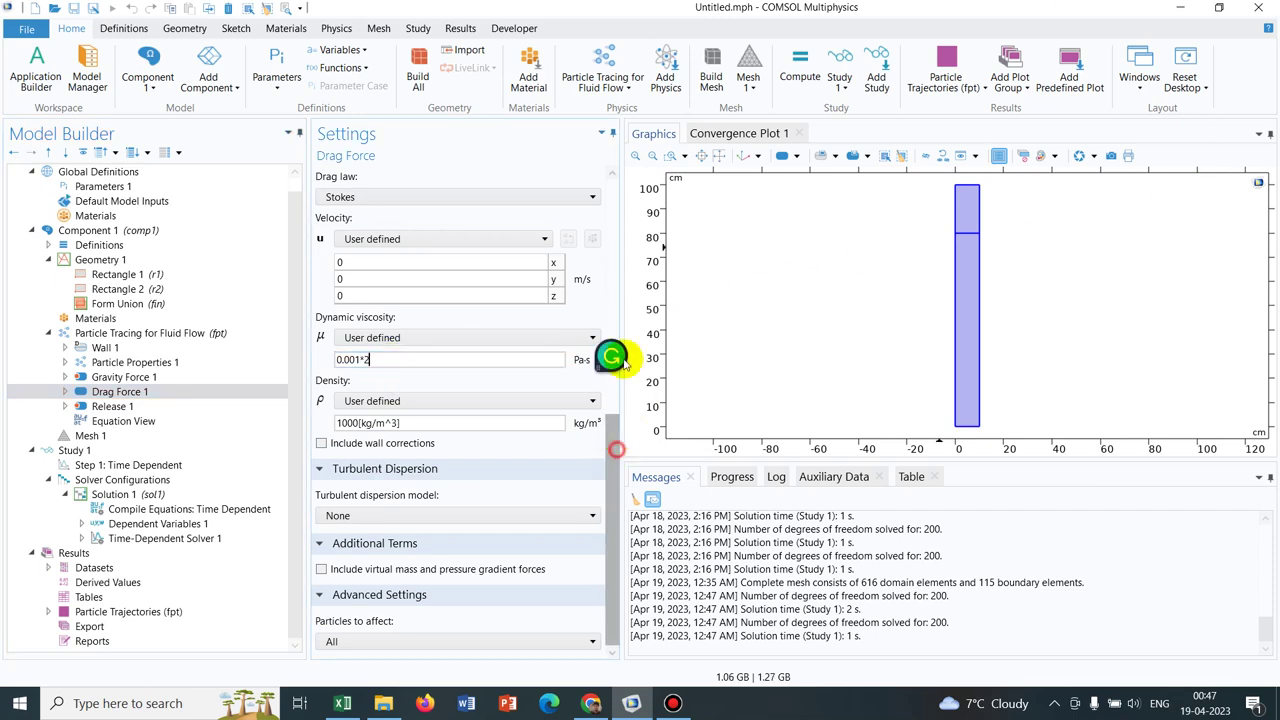
{"action": "scroll", "coordinate": [609, 430], "scroll_direction": "up", "scroll_amount": 10}
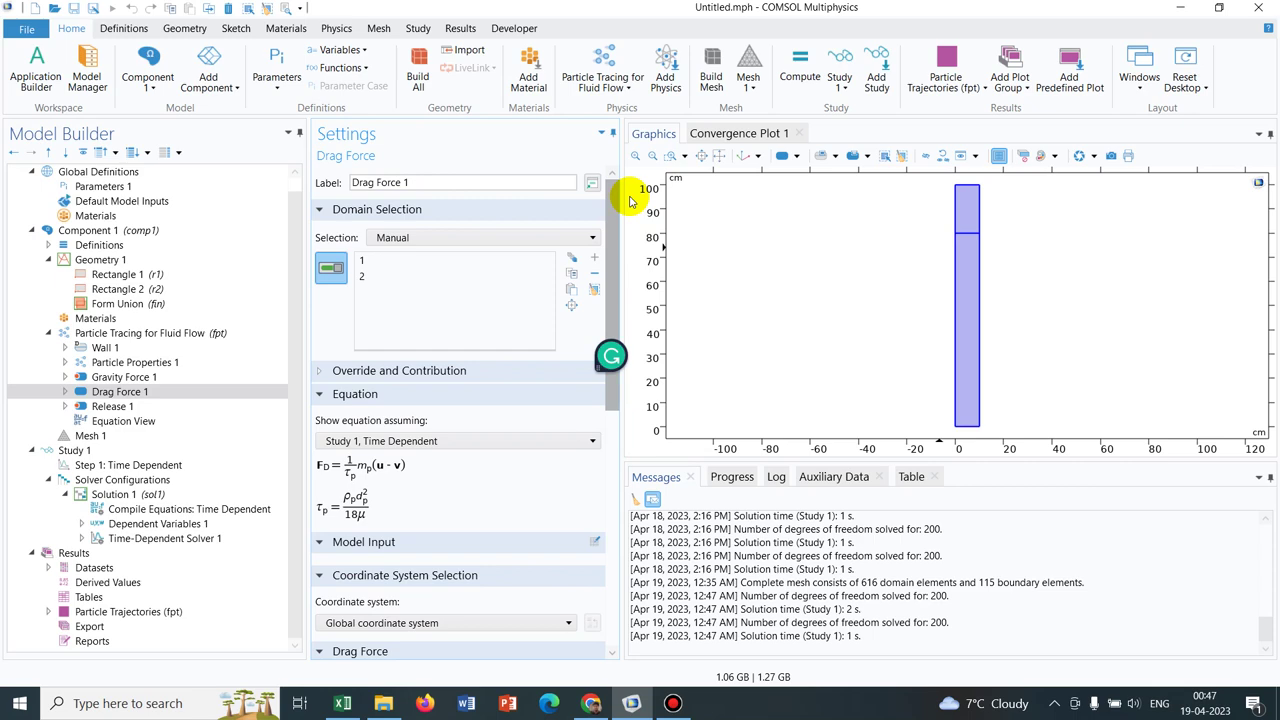
{"action": "left_click", "coordinate": [168, 467]}
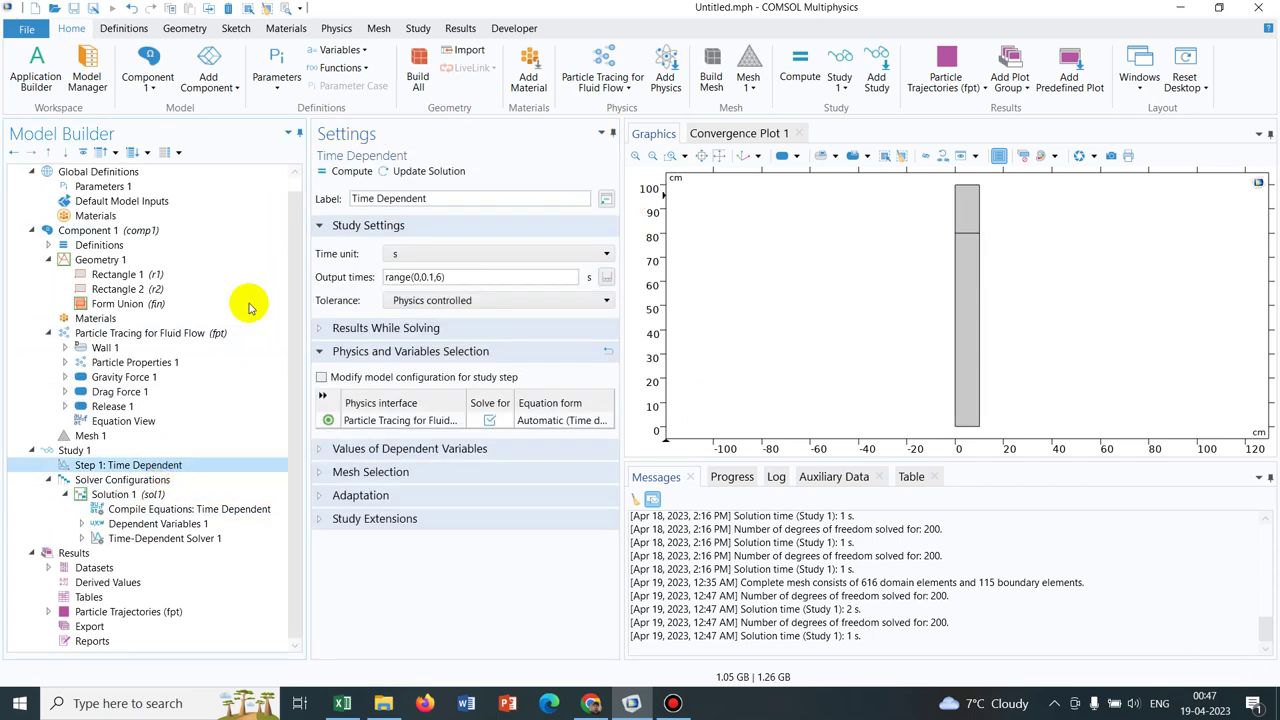
{"action": "left_click", "coordinate": [351, 171]}
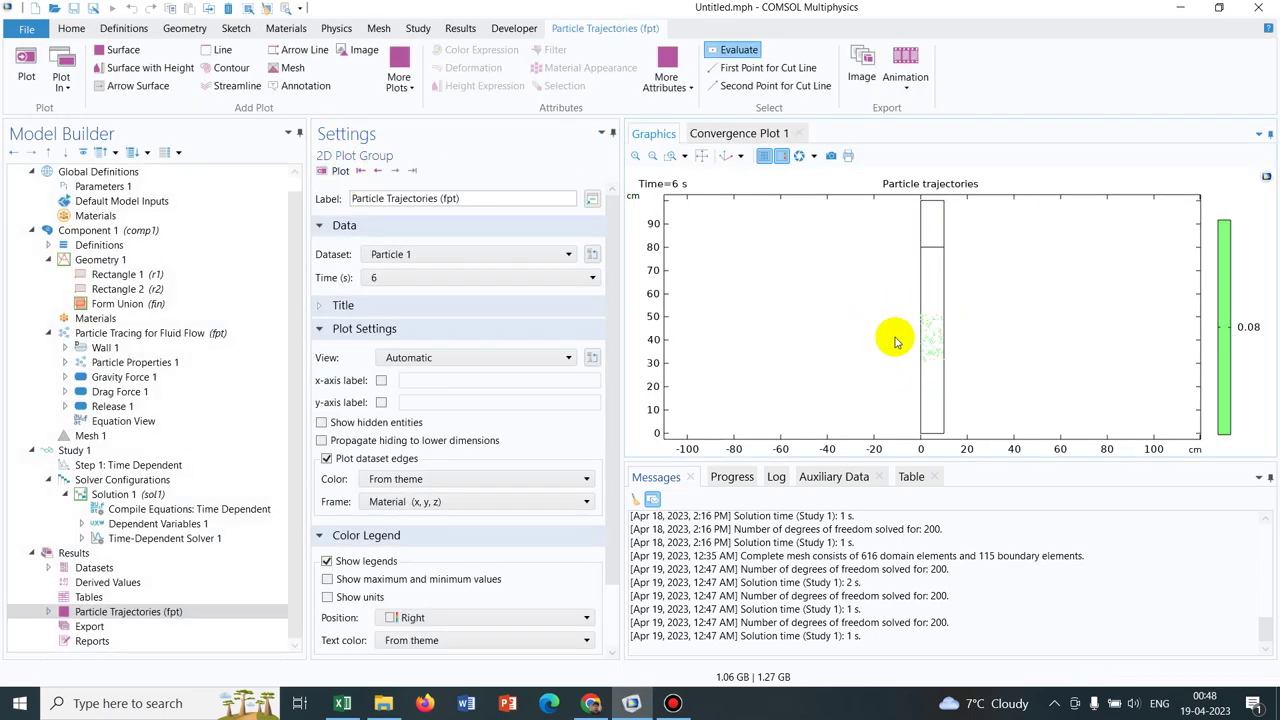
{"action": "left_click", "coordinate": [130, 392]}
Set drag viscosity to 0.001*4 and recompute; 6 s particles now sit around 55–80 cm.
{"action": "left_click", "coordinate": [155, 466]}
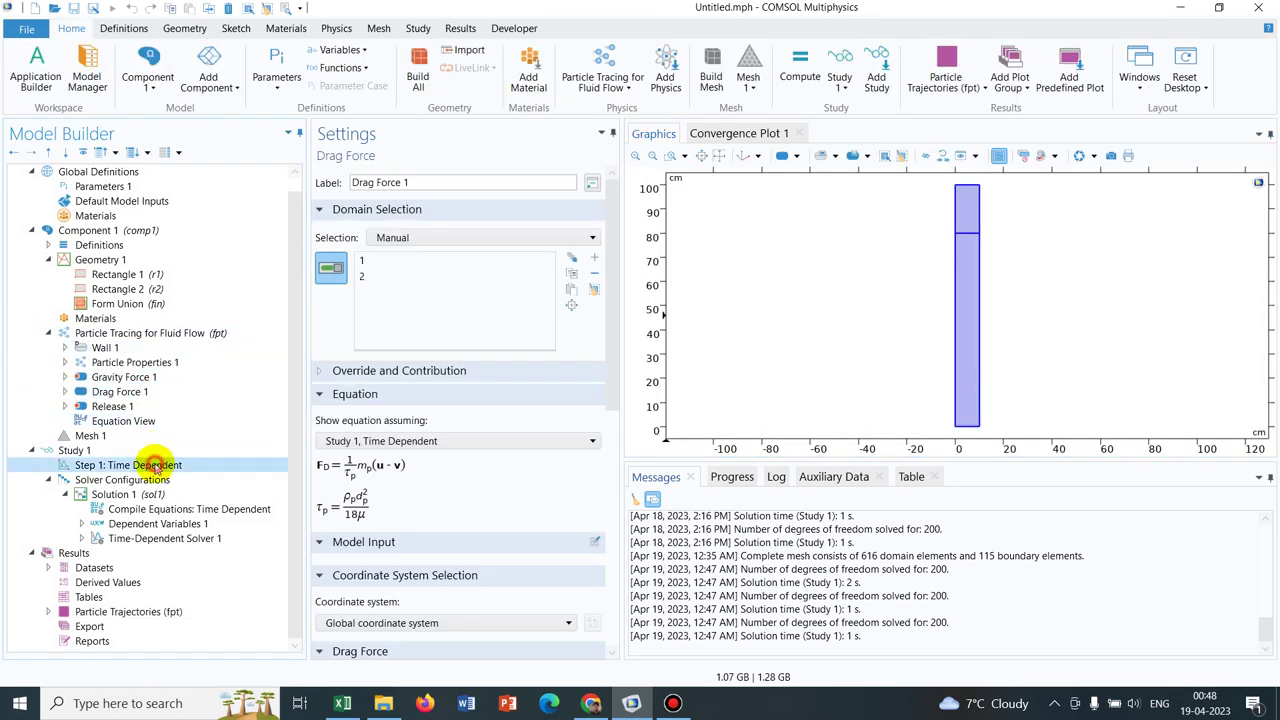
{"action": "left_click", "coordinate": [148, 393]}
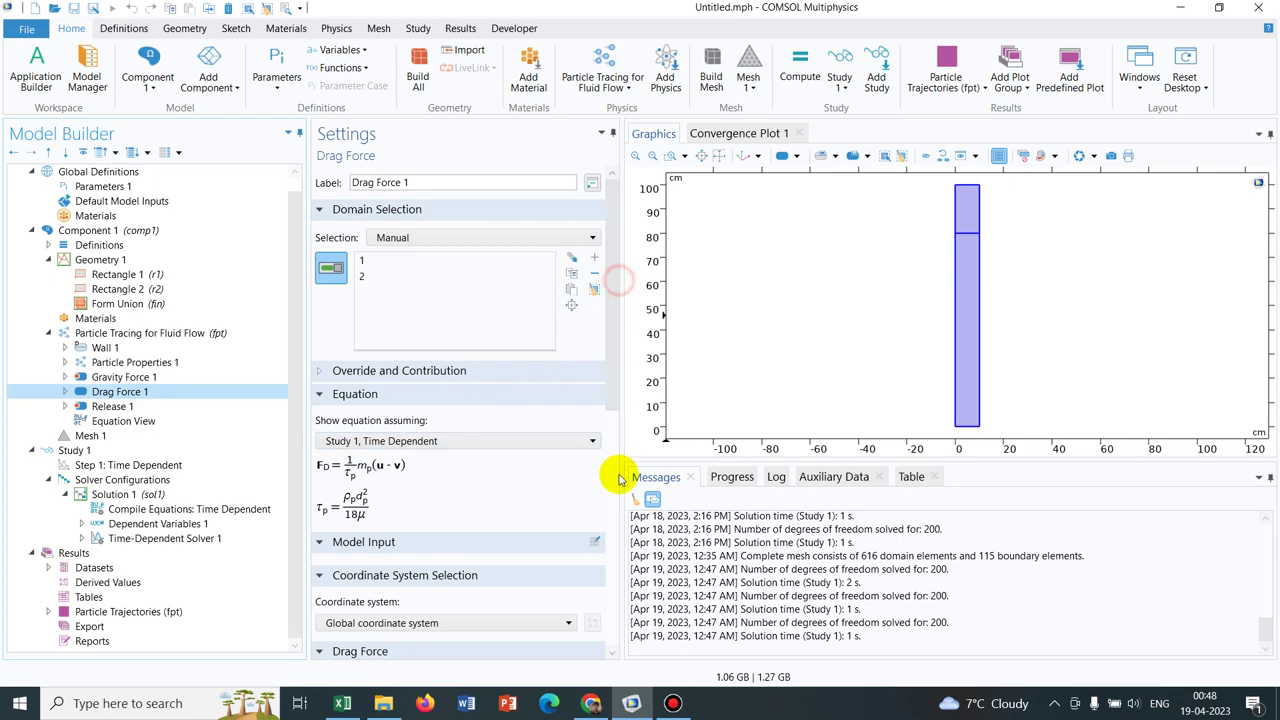
{"action": "scroll", "coordinate": [614, 363], "scroll_direction": "down", "scroll_amount": 5}
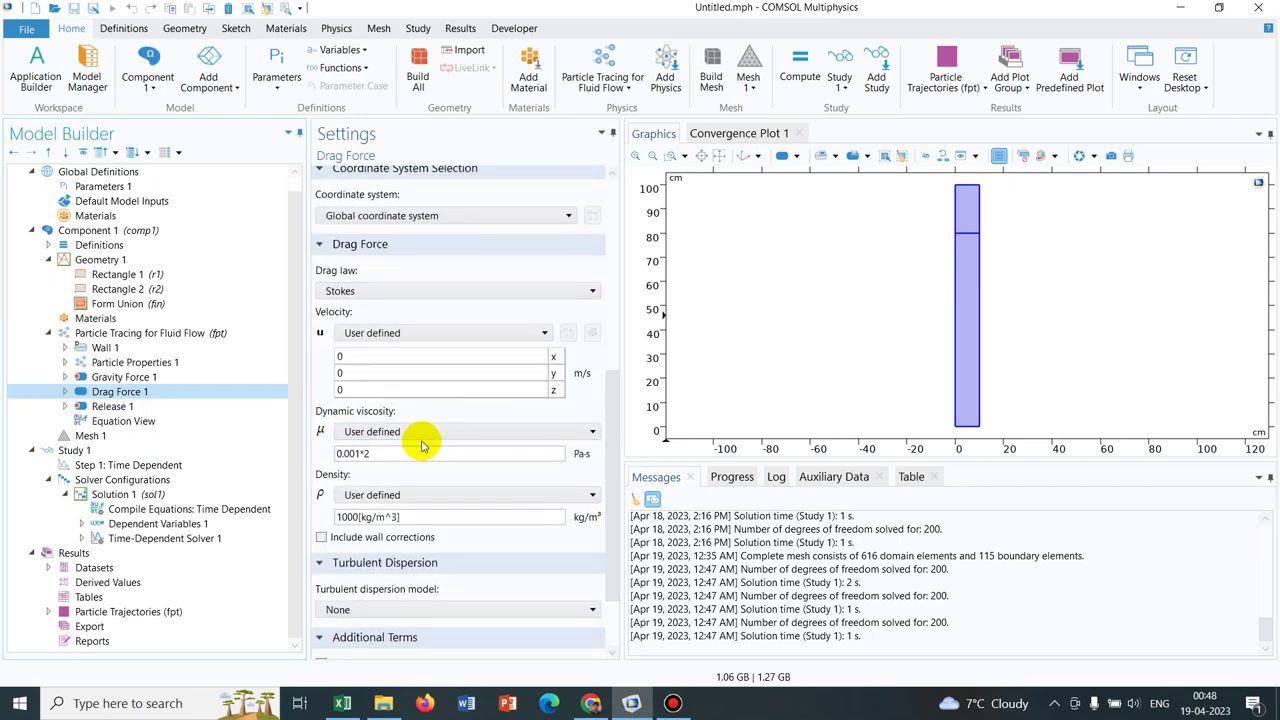
{"action": "left_click", "coordinate": [391, 453]}
{"action": "key", "text": "BackSpace"}
{"action": "type", "text": "4"}
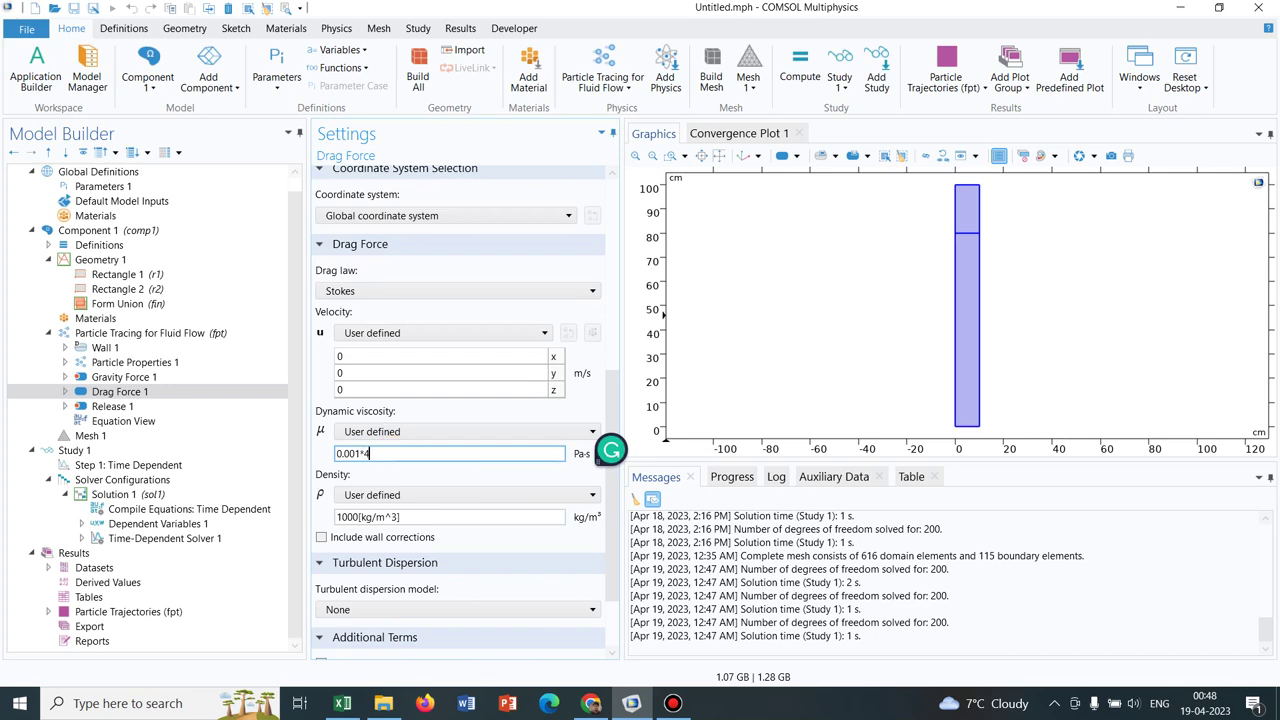
{"action": "left_click", "coordinate": [105, 465]}
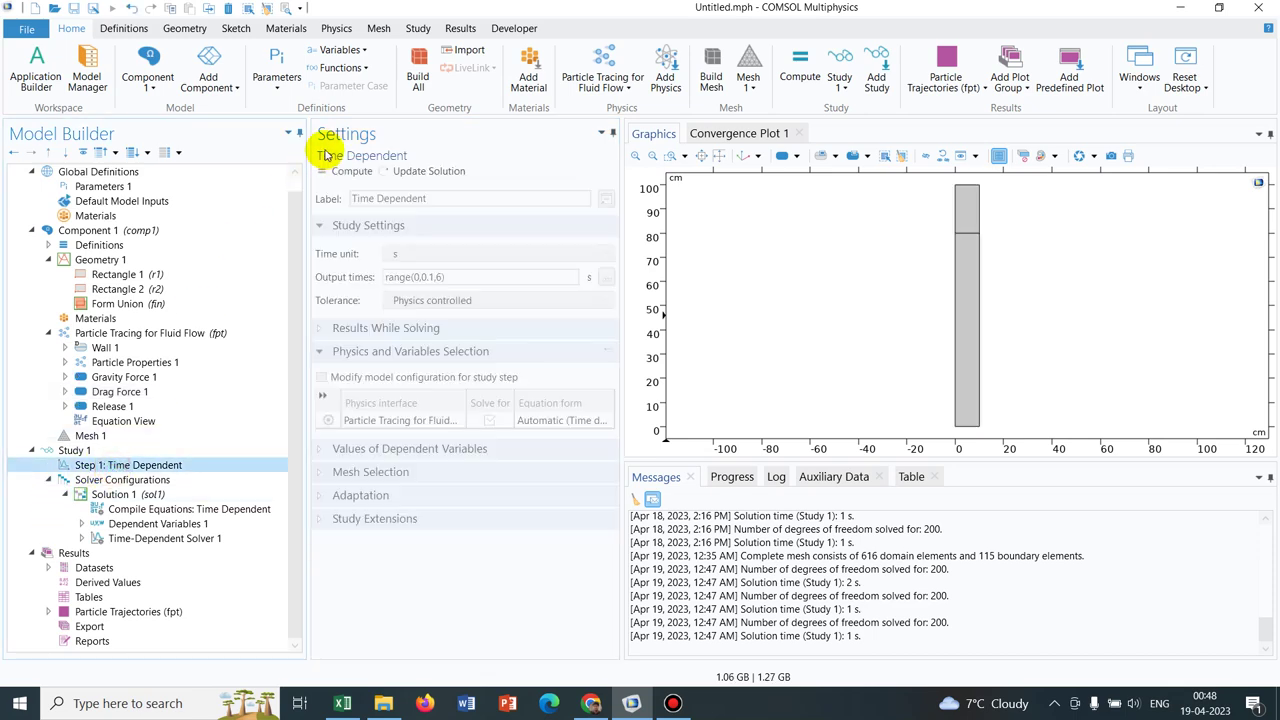
{"action": "left_click", "coordinate": [343, 171]}
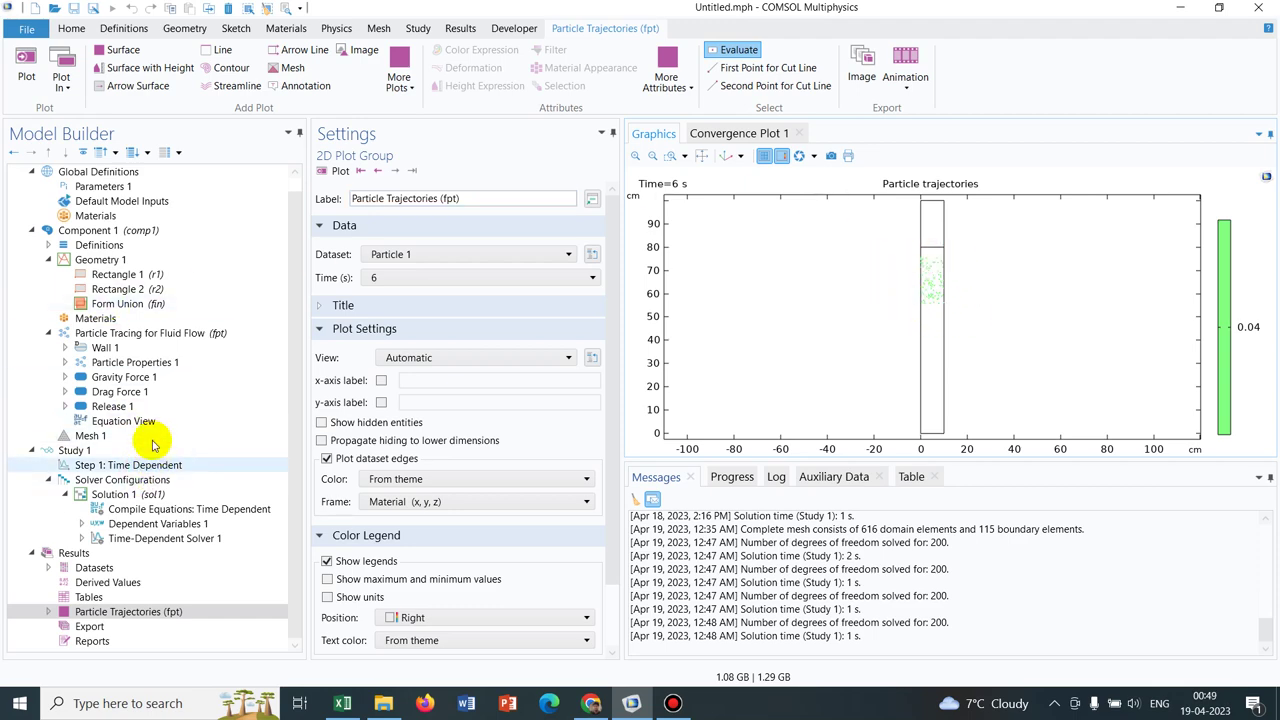
Restore drag viscosity to 0.001 and recompute so the particles return to the column bottom.
{"action": "left_click", "coordinate": [148, 393]}
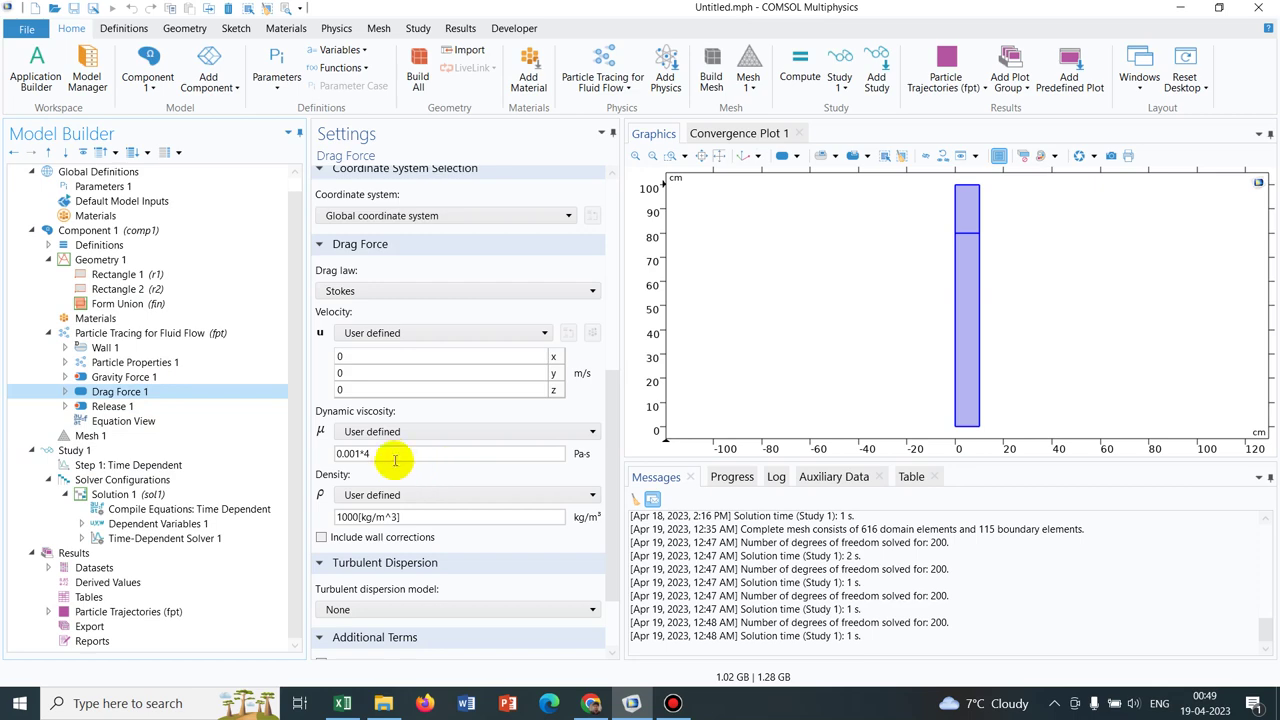
{"action": "left_click", "coordinate": [389, 453]}
{"action": "key", "text": "BackSpace"}
{"action": "key", "text": "BackSpace"}
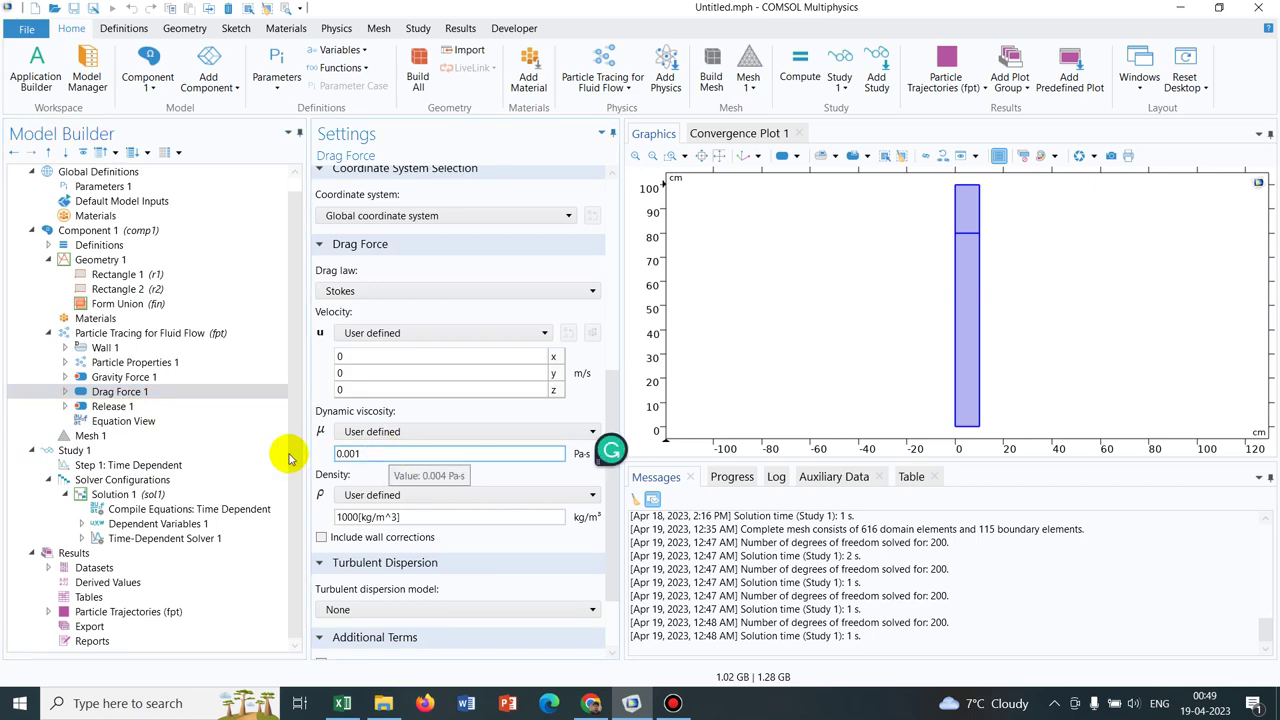
{"action": "left_click", "coordinate": [145, 466]}
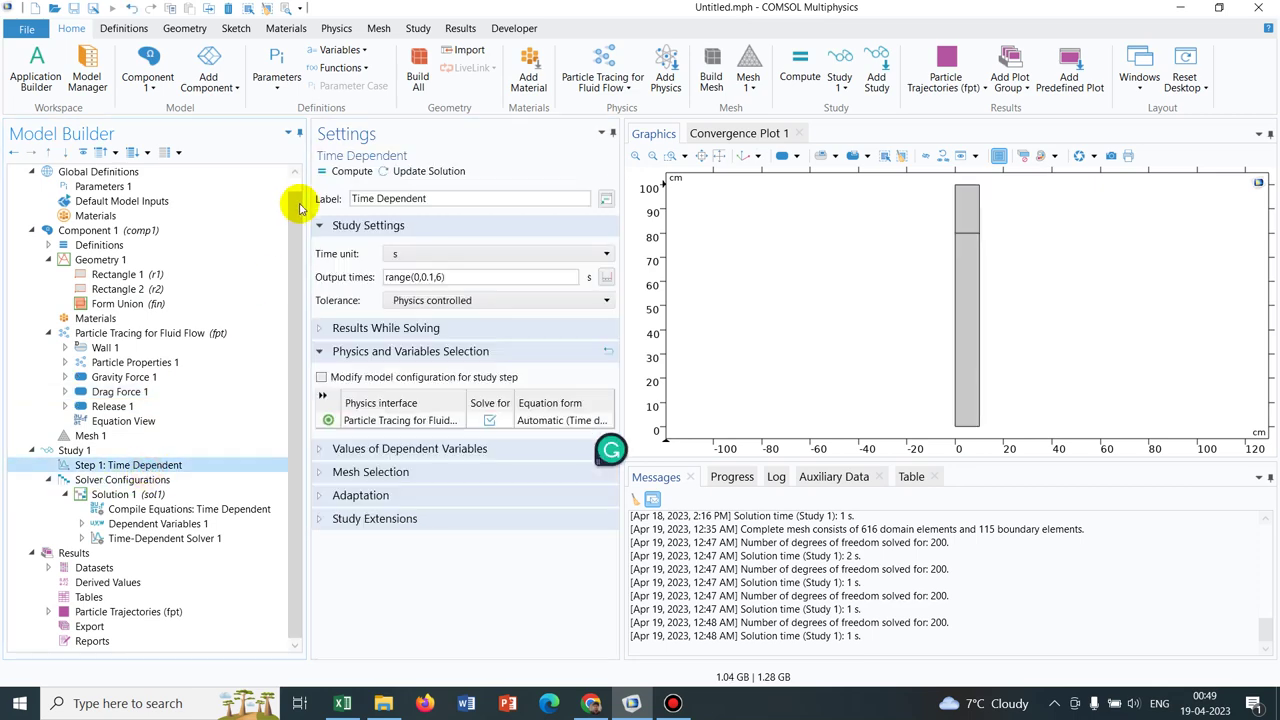
{"action": "left_click", "coordinate": [345, 171]}
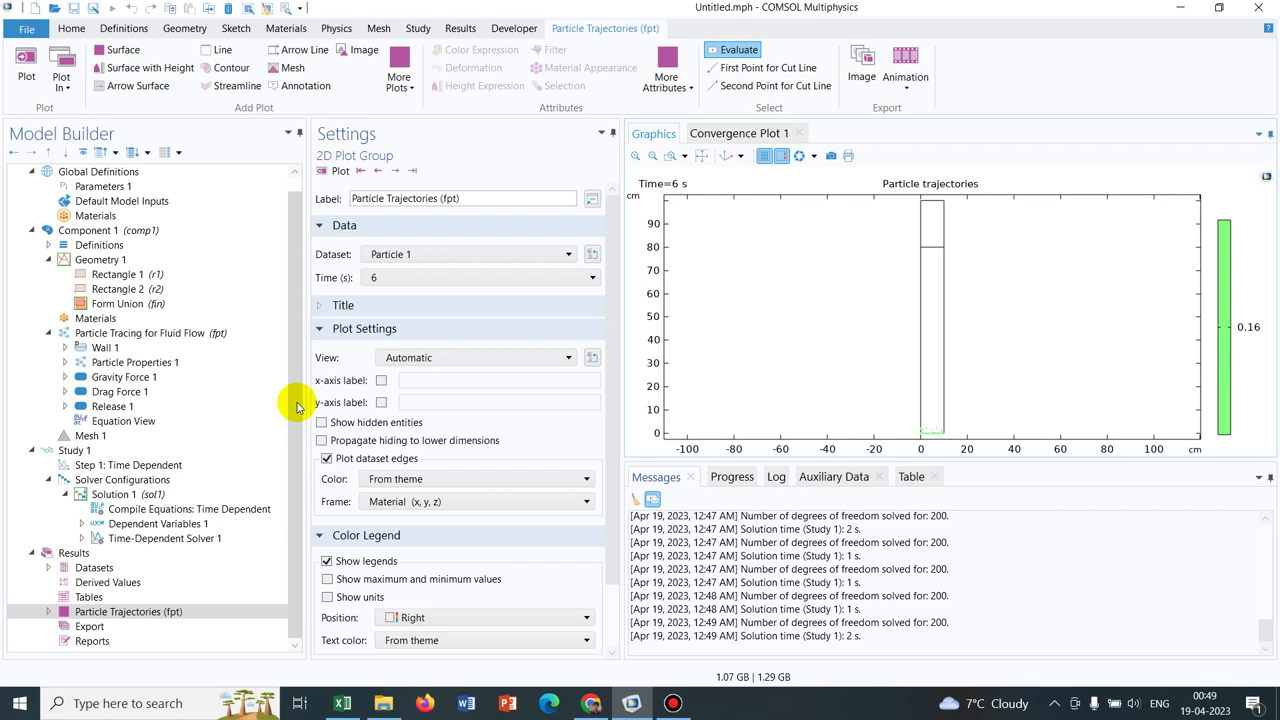
Zoom into the column bottom, replot the trajectories at 2.8 s, then zoom to extents.
{"action": "left_click", "coordinate": [668, 156]}
{"action": "left_click_drag", "start_coordinate": [903, 400], "coordinate": [971, 449]}
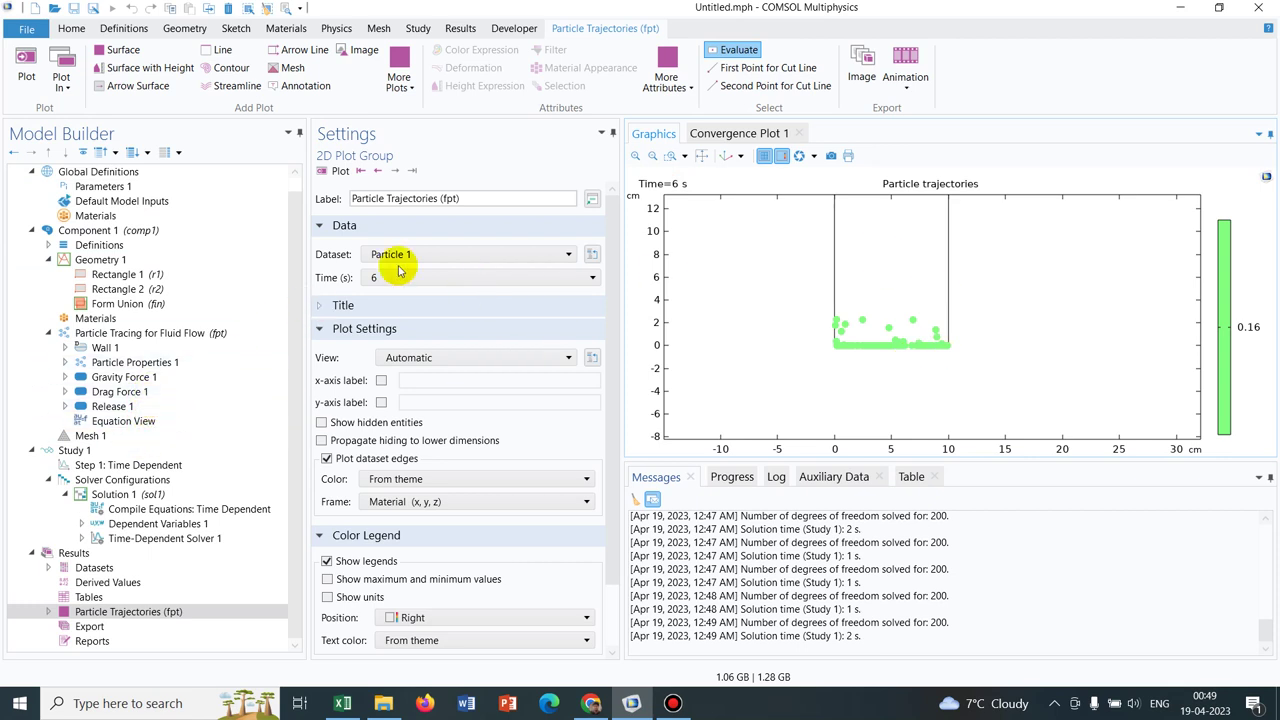
{"action": "left_click", "coordinate": [508, 279]}
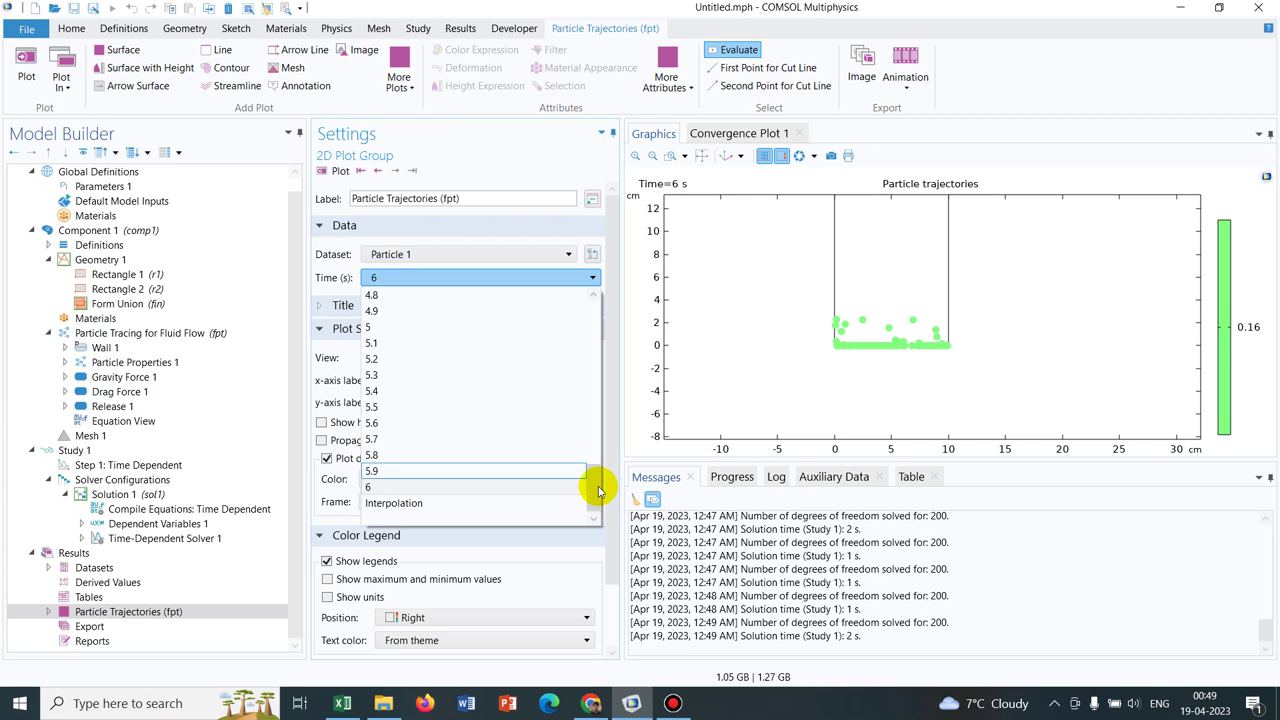
{"action": "left_click_drag", "start_coordinate": [595, 484], "coordinate": [597, 393]}
{"action": "left_click", "coordinate": [440, 438]}
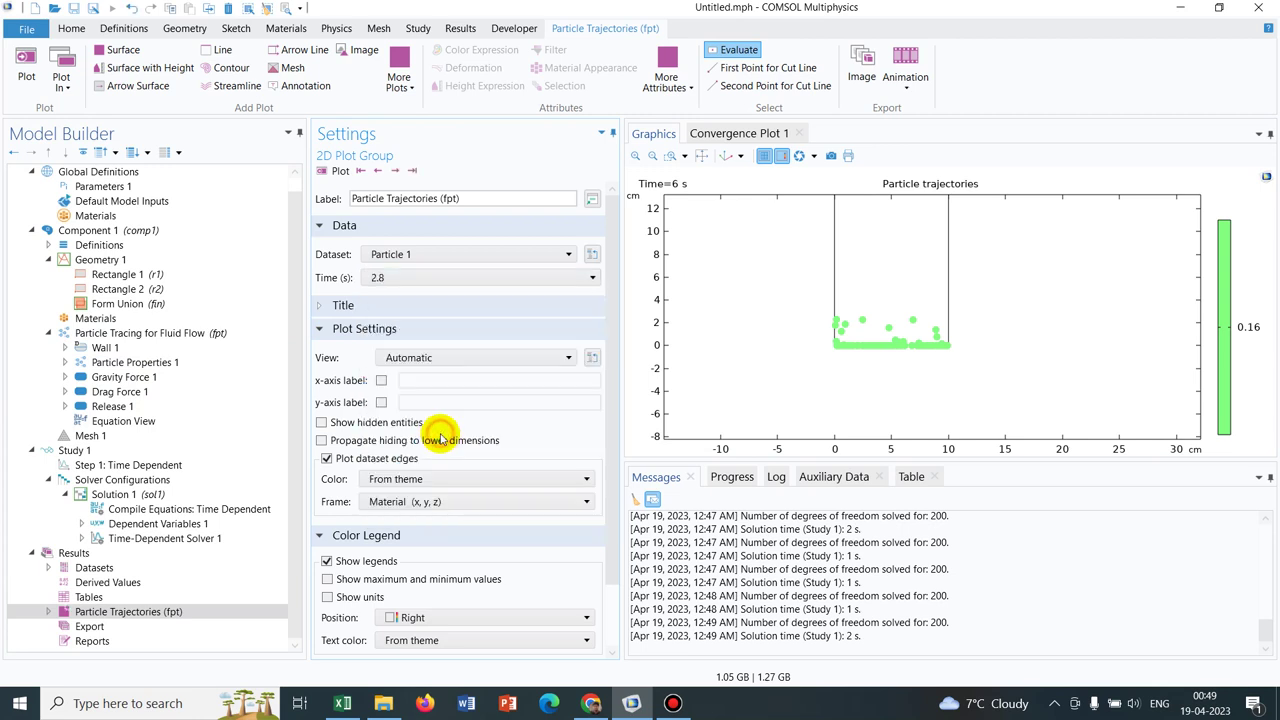
{"action": "left_click", "coordinate": [341, 171]}
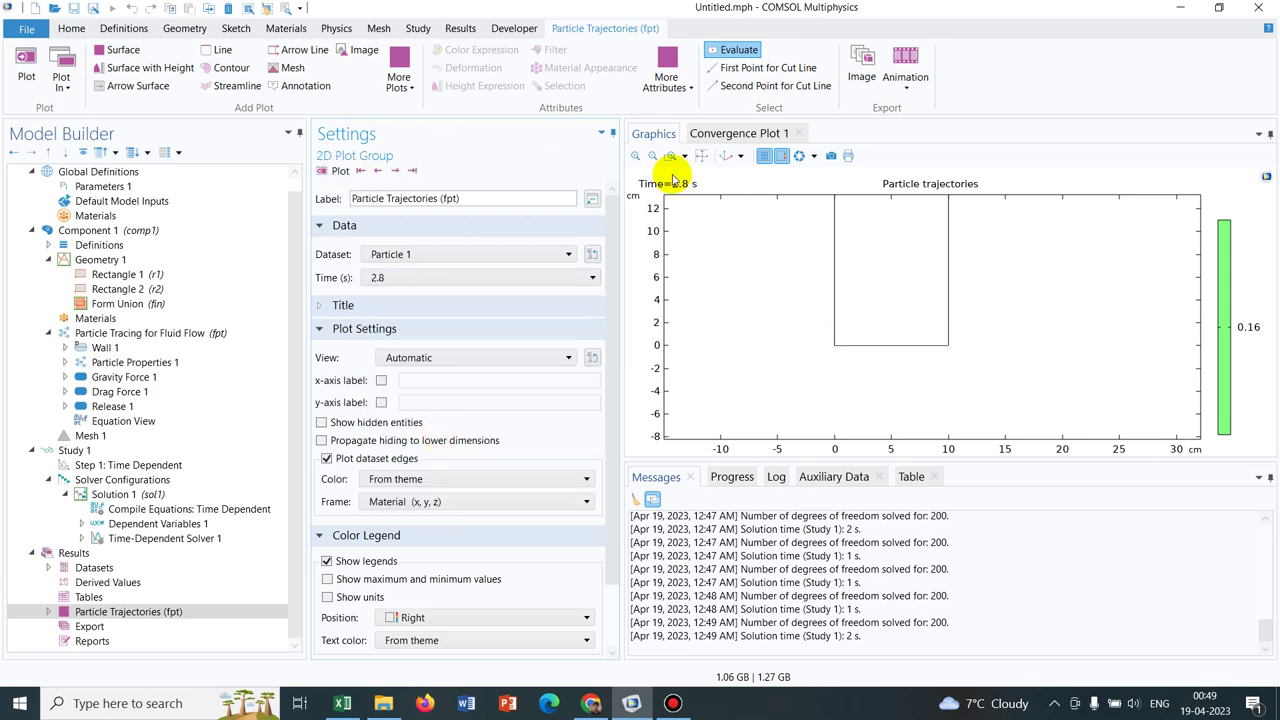
{"action": "left_click", "coordinate": [701, 155]}
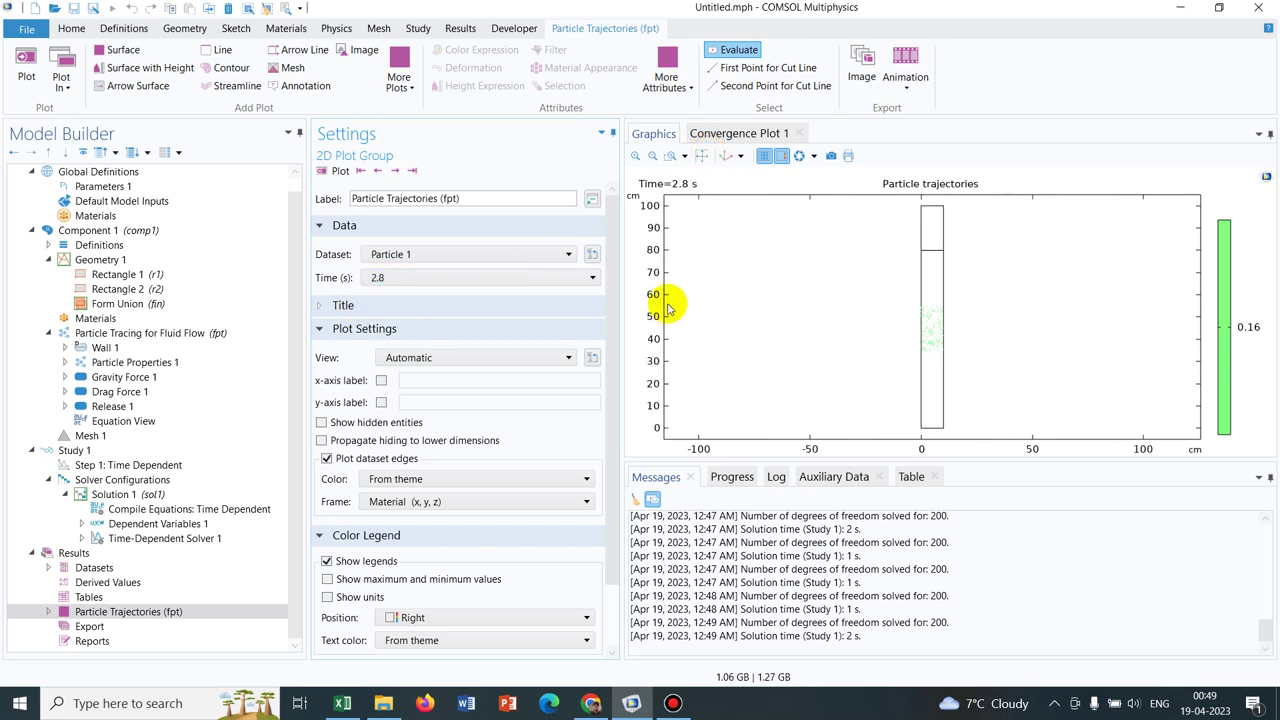
Expand Particle Trajectories (fpt) and select Particle Trajectories 1.
{"action": "left_click", "coordinate": [48, 611]}
{"action": "scroll", "coordinate": [292, 443], "scroll_direction": "down", "scroll_amount": 1}
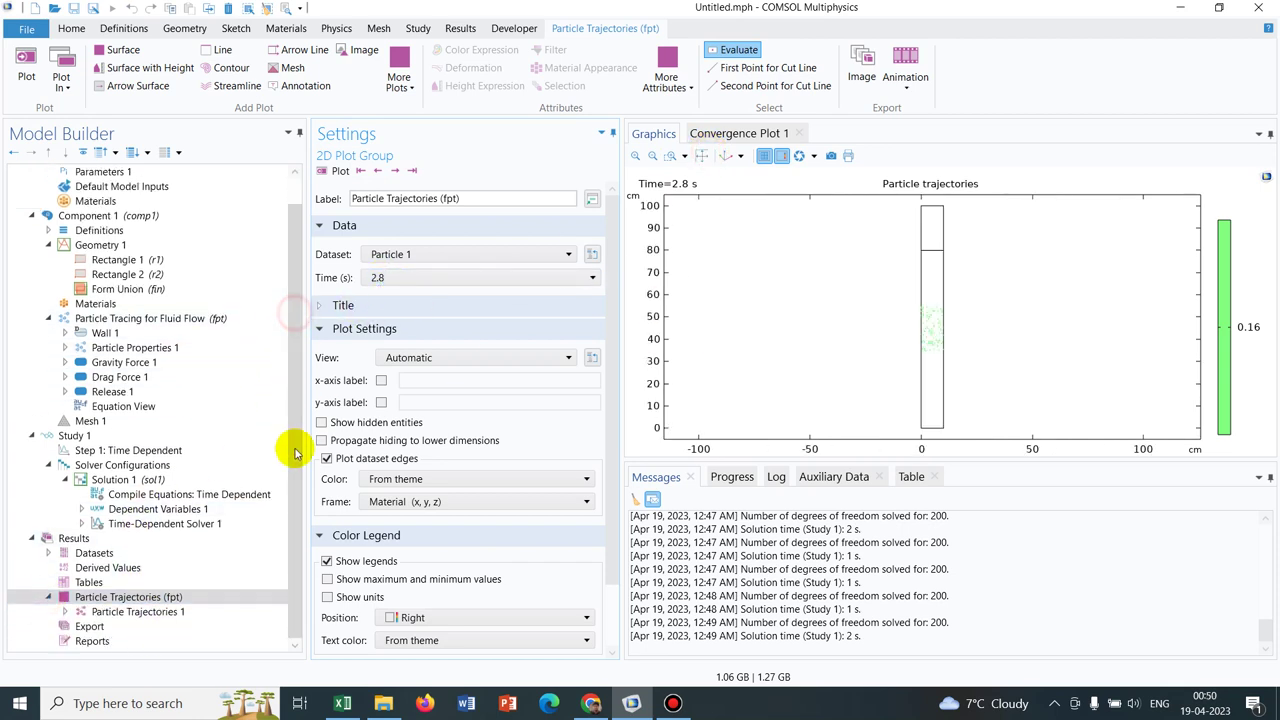
{"action": "left_click", "coordinate": [146, 614]}
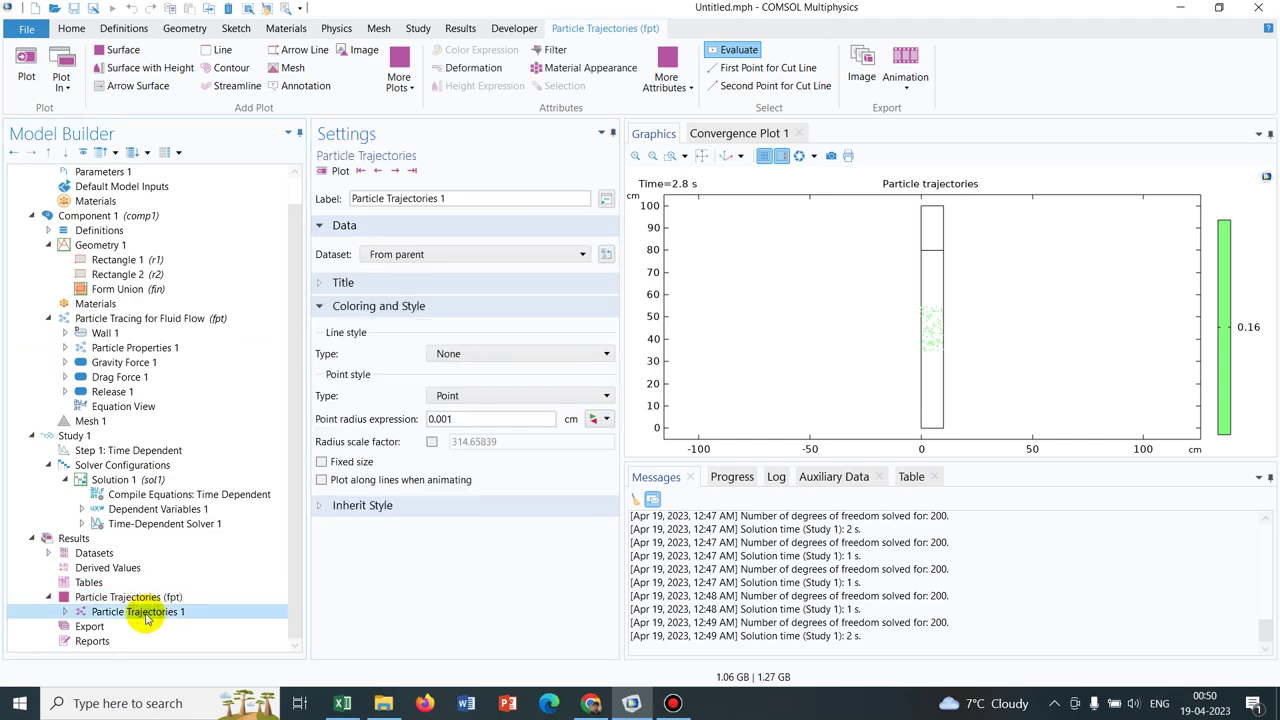
Add the Particle Trajectories 1 data to Export, creating Plot 1.
{"action": "right_click", "coordinate": [146, 617]}
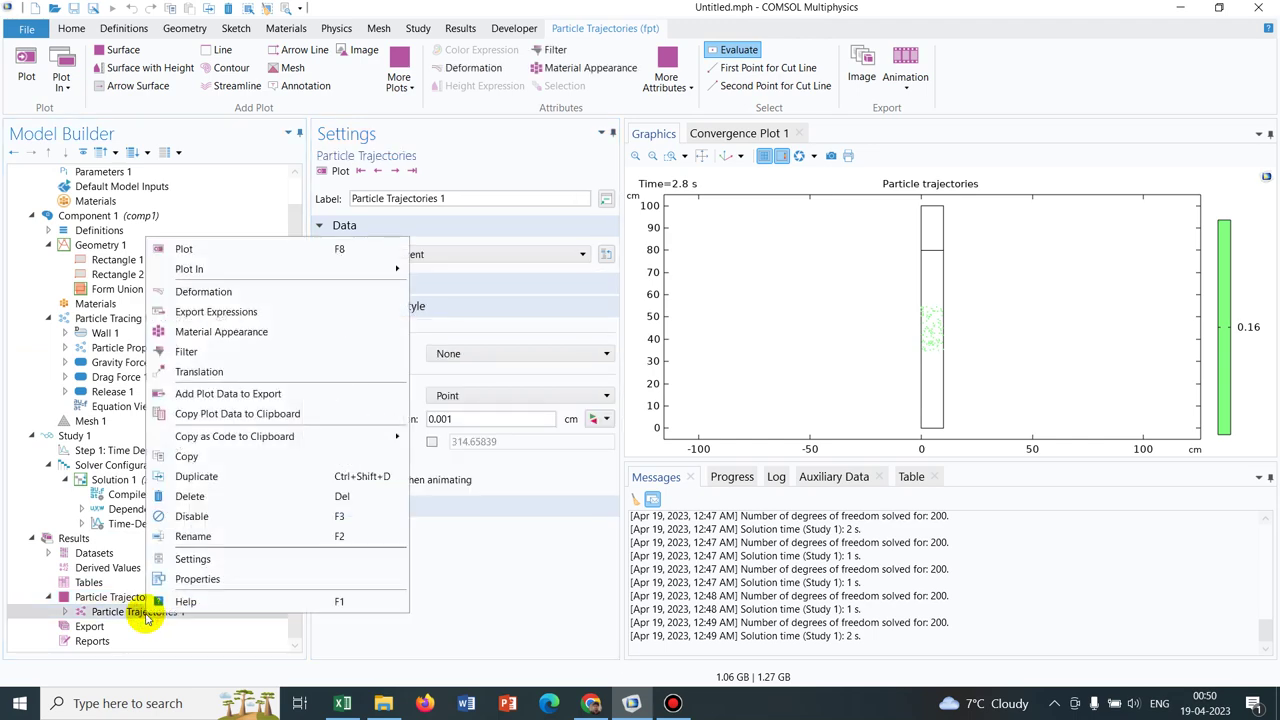
{"action": "left_click", "coordinate": [266, 396]}
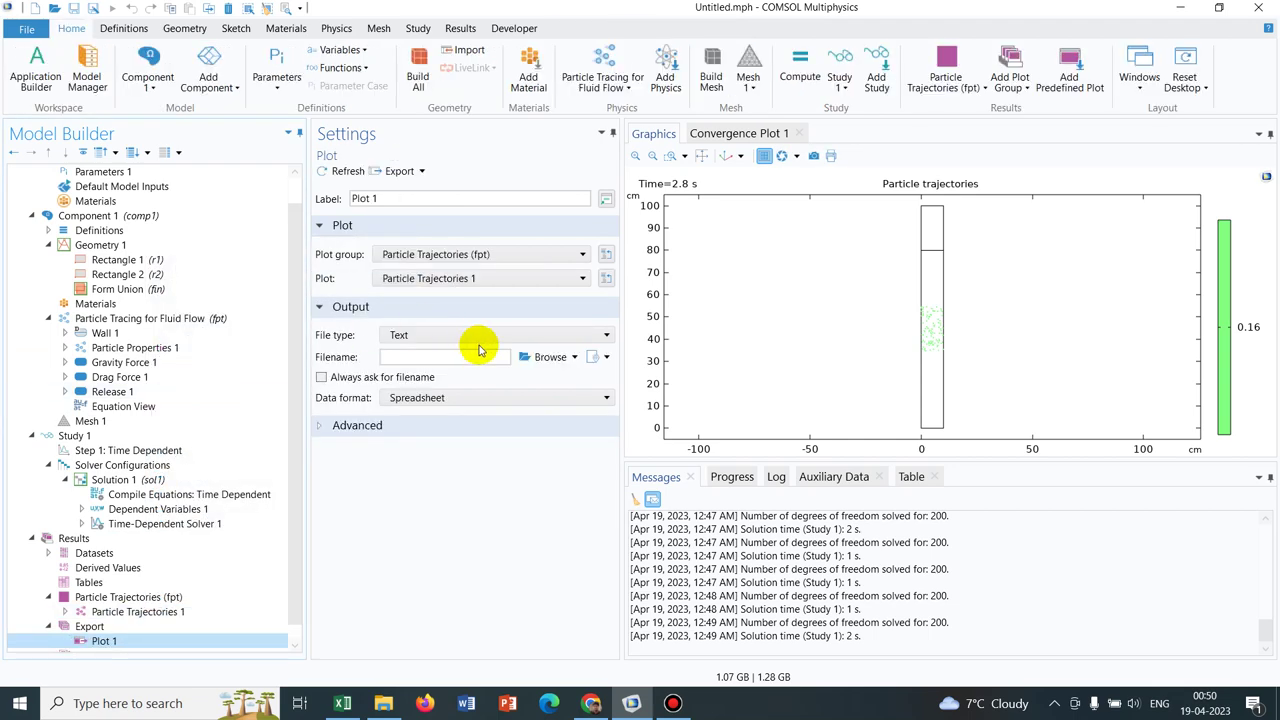